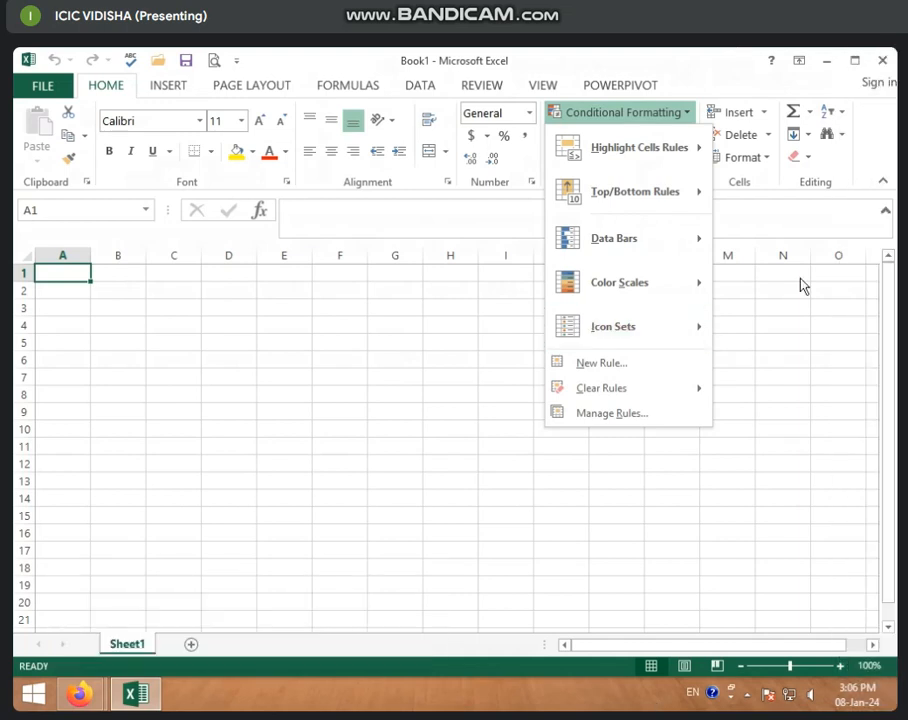
mouse_move(600, 150)
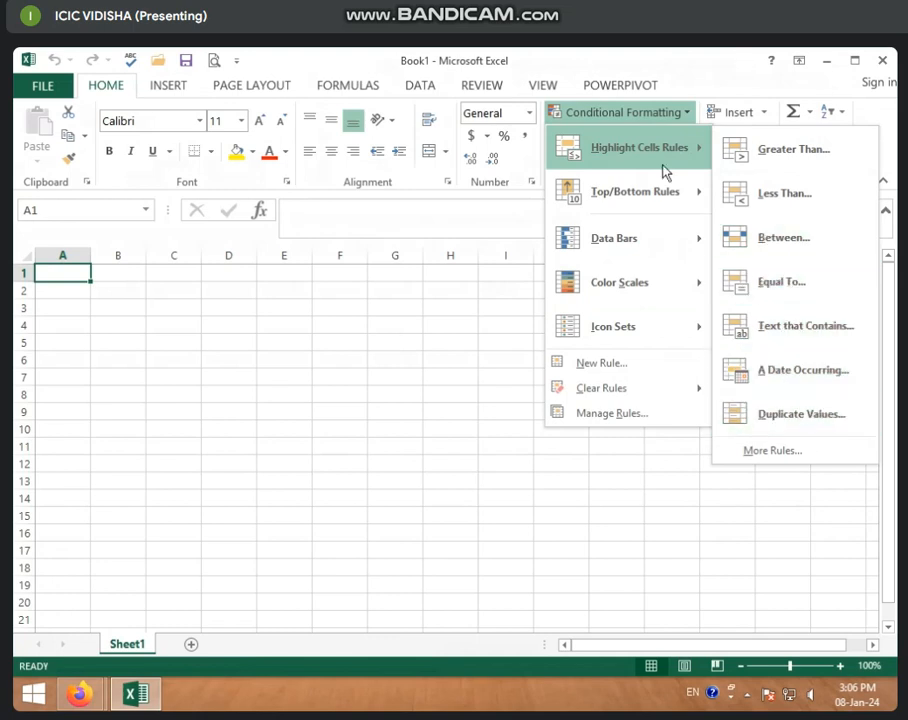
mouse_move(612, 200)
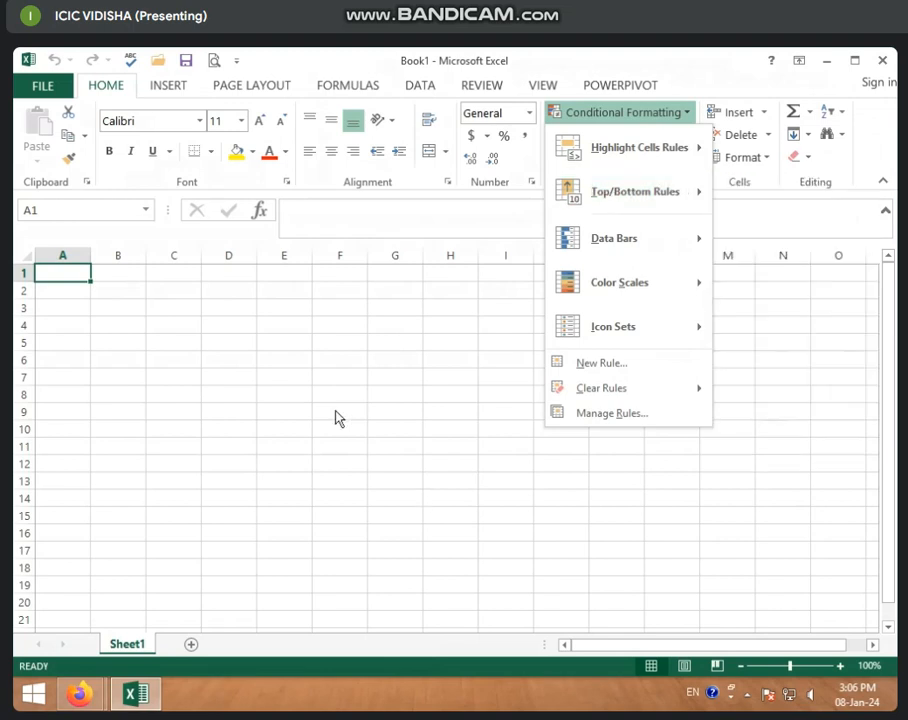
click(266, 326)
Enter the numbers 5, 2, 5, 2, 5, 4 and 5 down cells D7 to D13
click(252, 375)
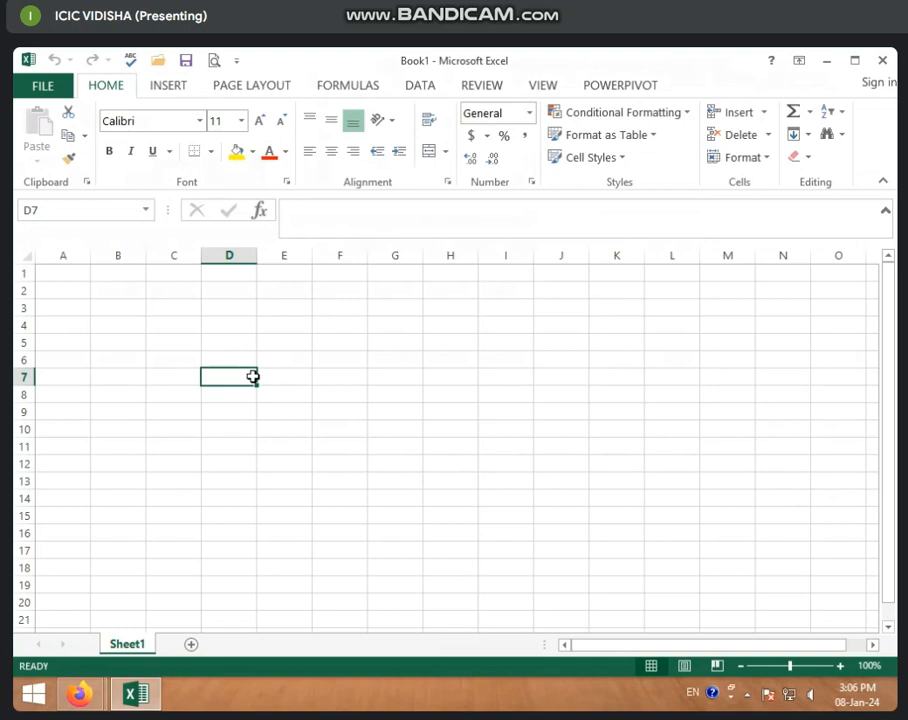
text(5)
key(Return)
text(2)
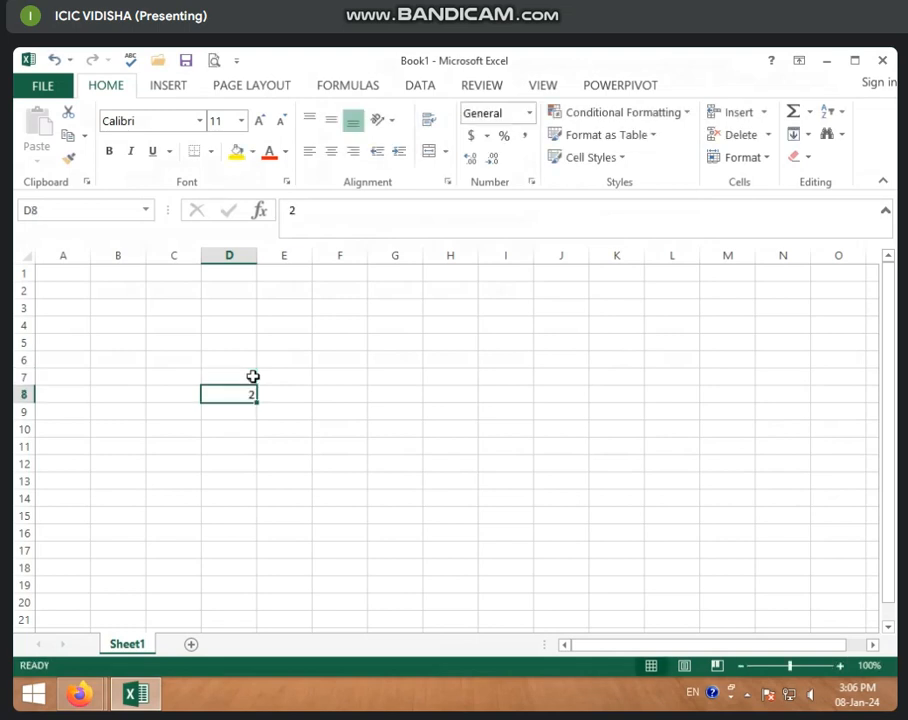
key(Return)
text(5)
key(Return)
text(2)
key(Return)
text(4)
key(Return)
text(5)
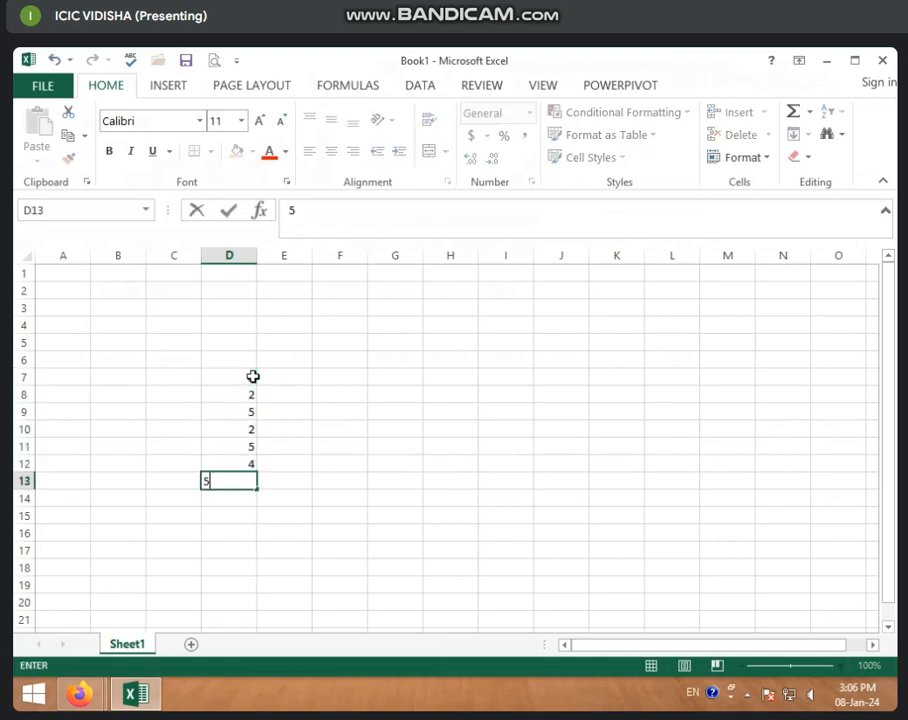
Clear the numbers entered in cells D7 to D12
drag(240, 378, 258, 468)
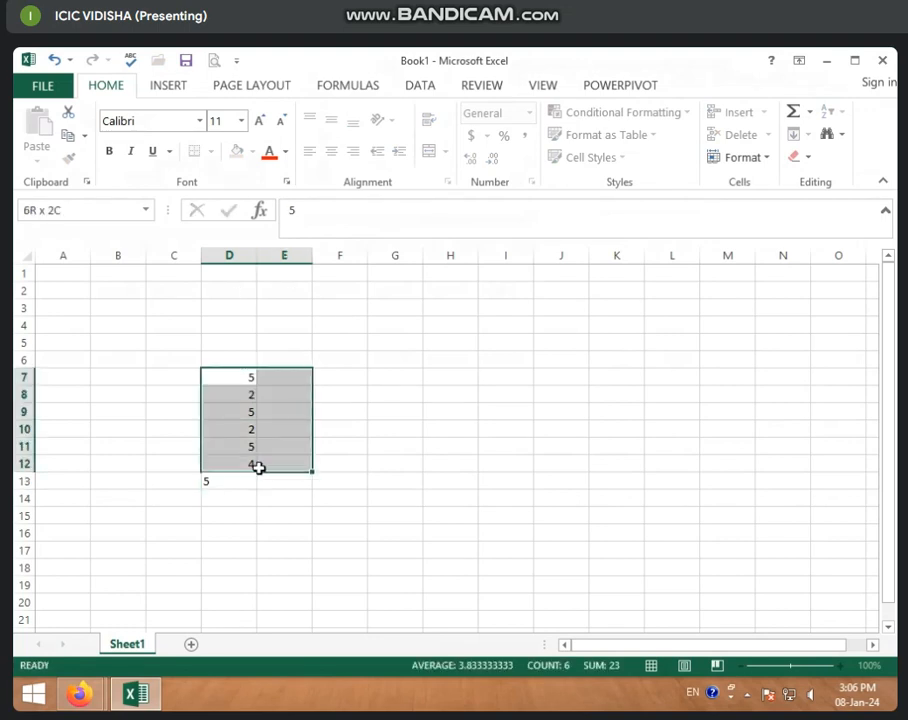
key(Delete)
click(235, 373)
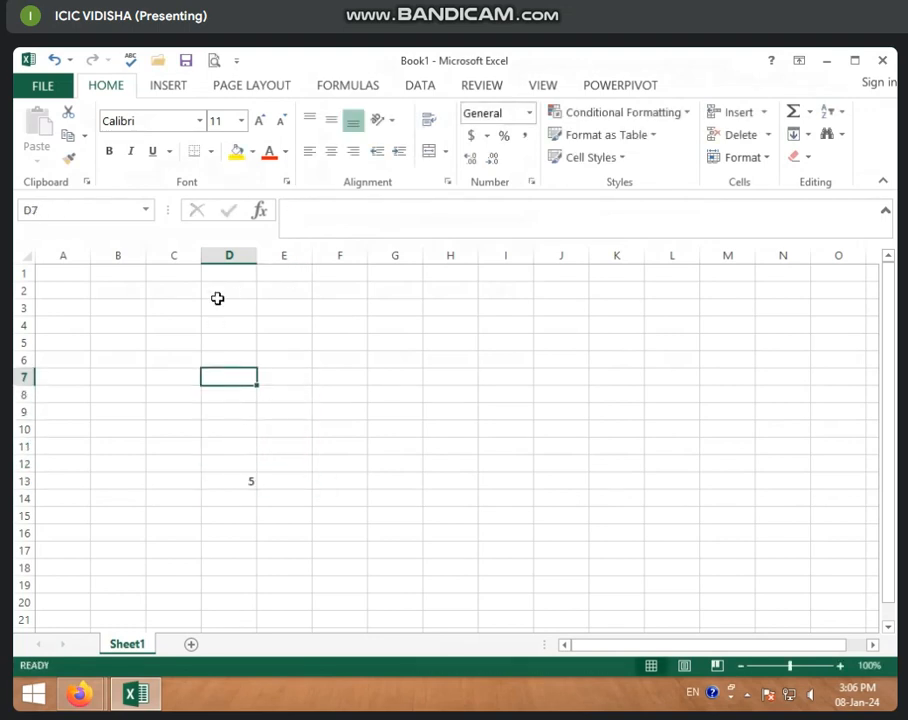
Enter the formula =RANDBETWEEN(50,100) in cell D4
click(215, 326)
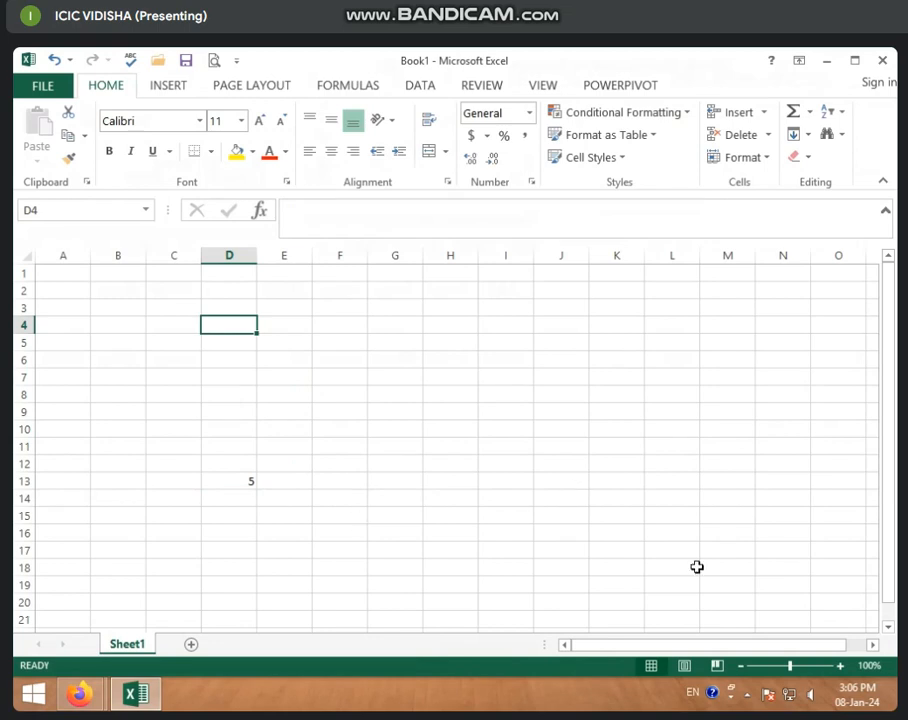
click(841, 666)
click(841, 666)
click(841, 666)
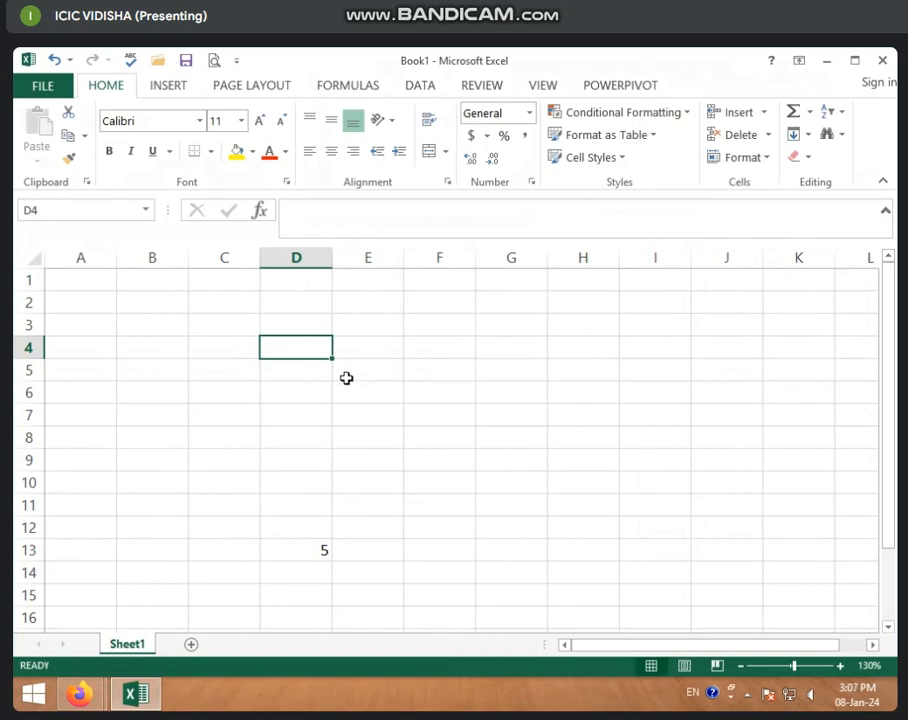
text(=R)
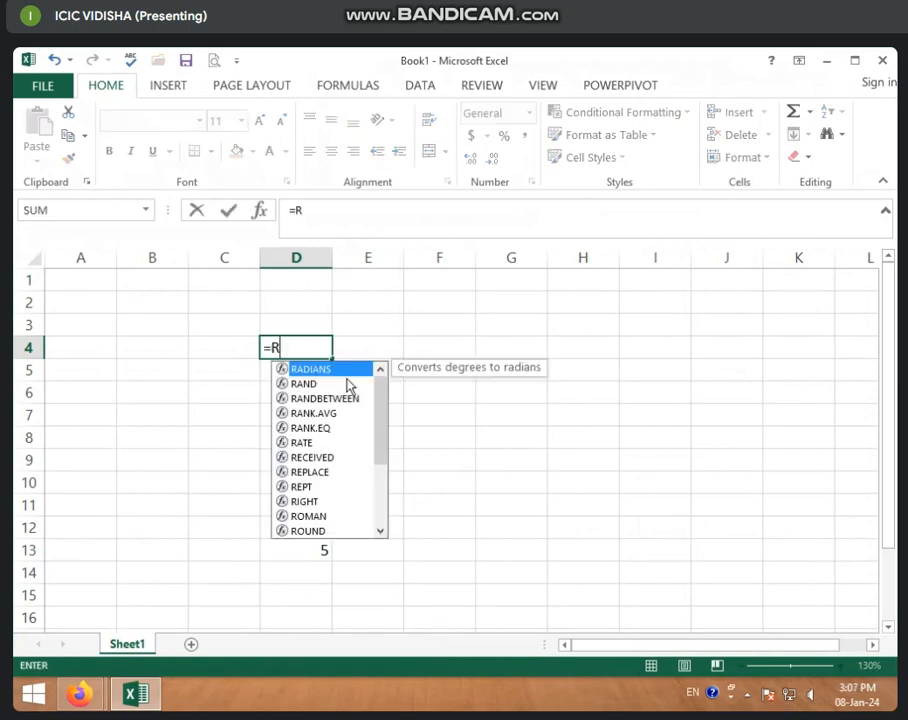
text(AND)
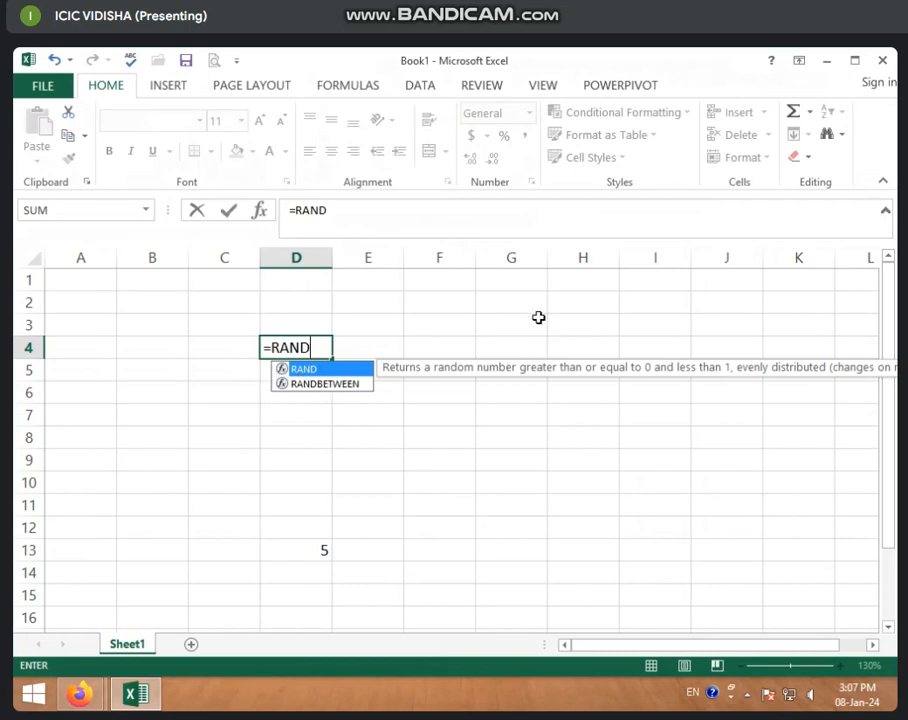
double_click(325, 384)
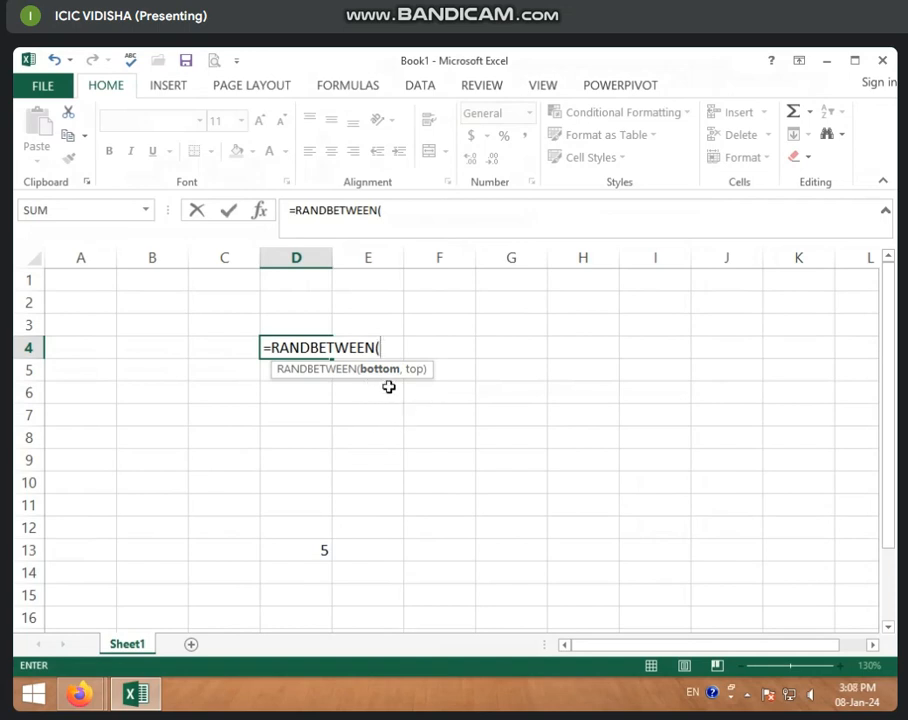
text(50,)
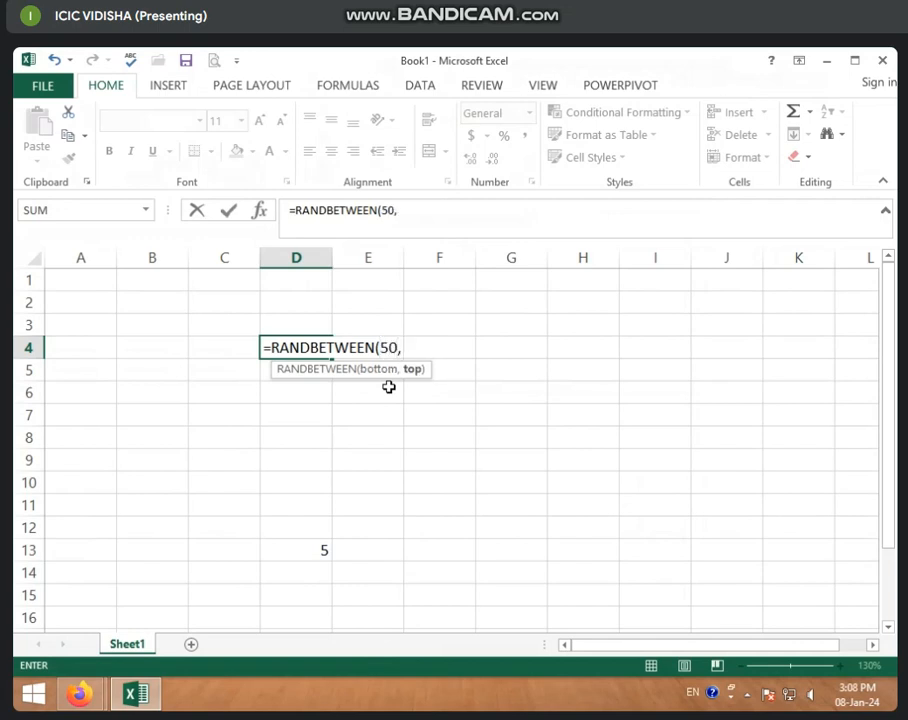
text(100))
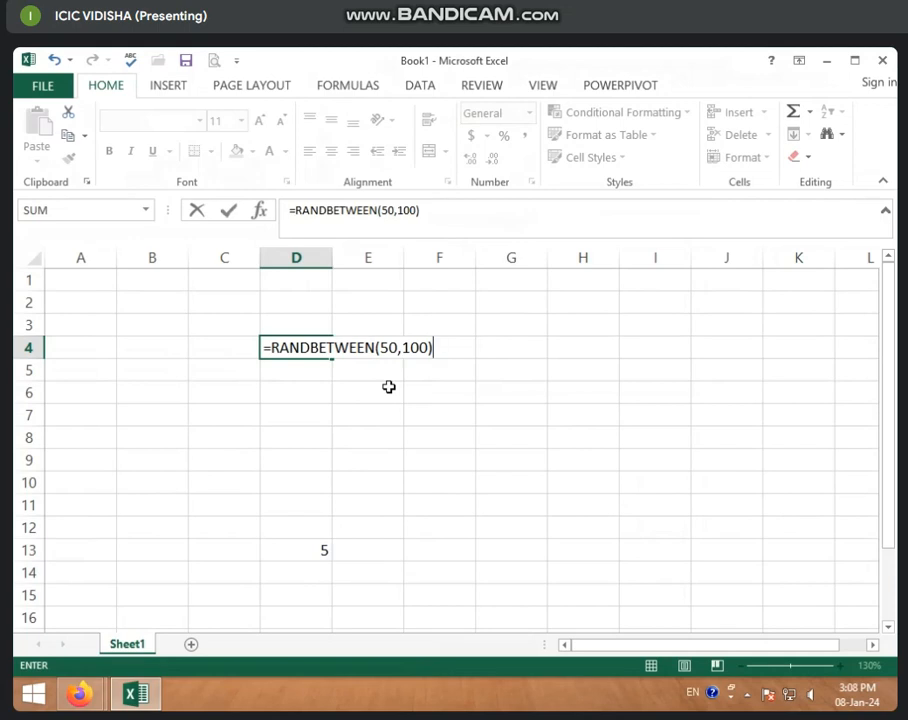
key(Return)
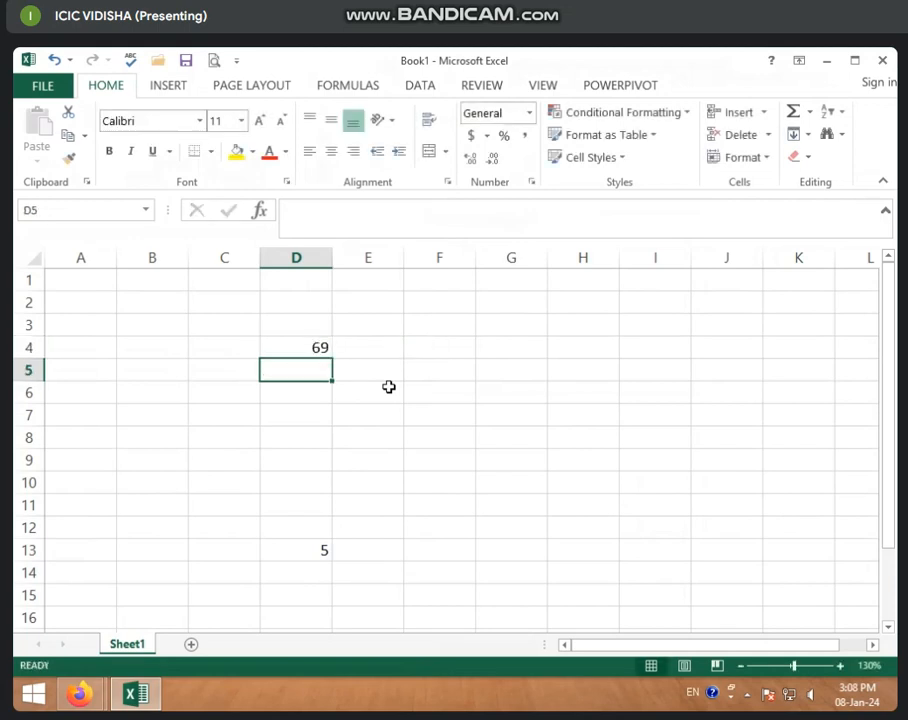
click(313, 350)
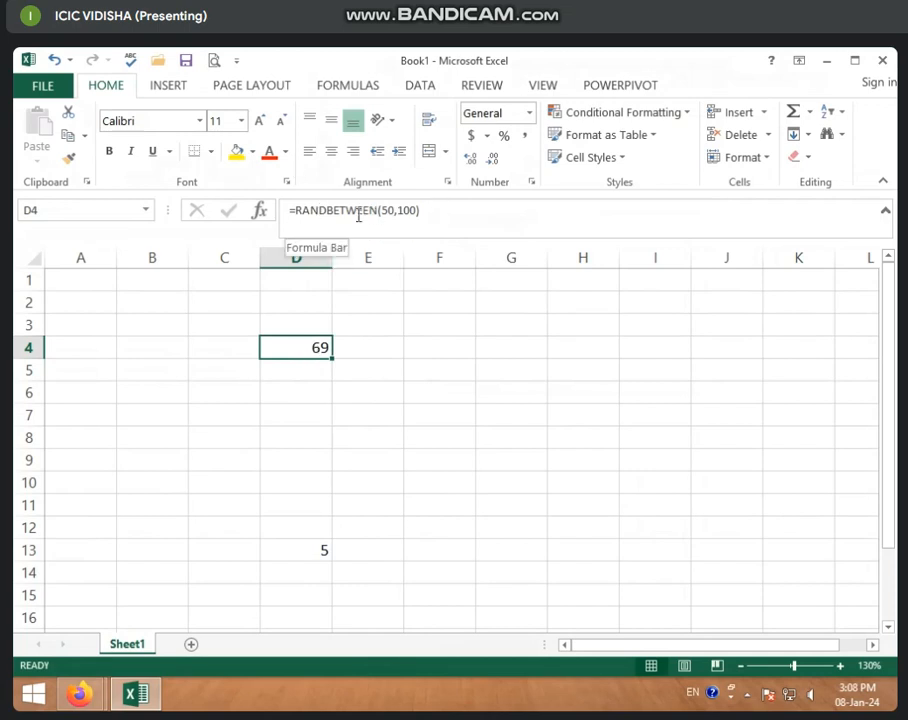
Enter 4 in cell A4 and fill it down to A11
click(85, 352)
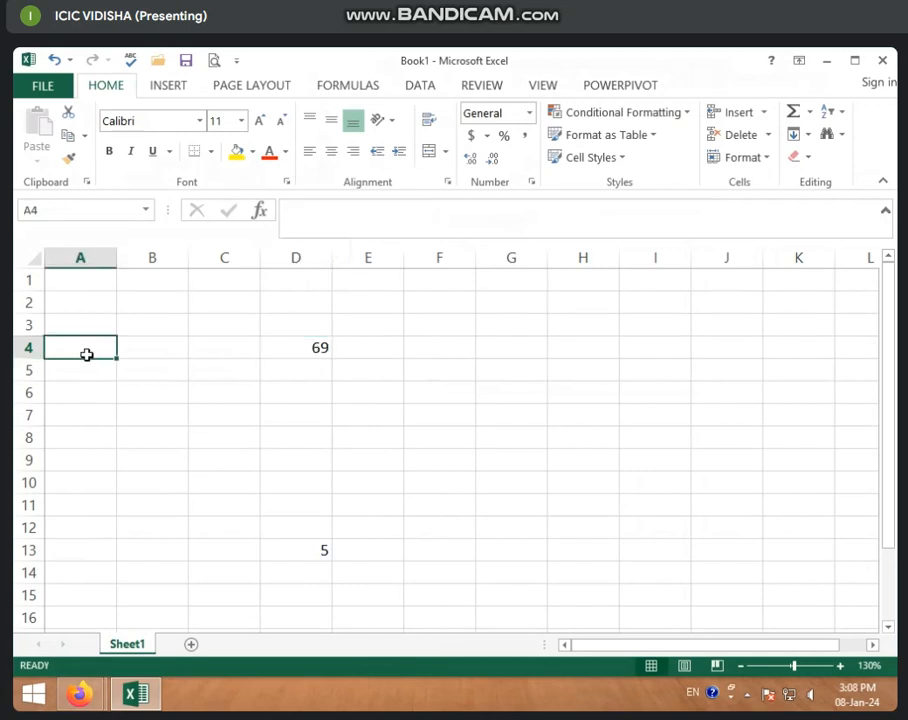
text(4)
key(Return)
click(100, 348)
drag(118, 357, 125, 517)
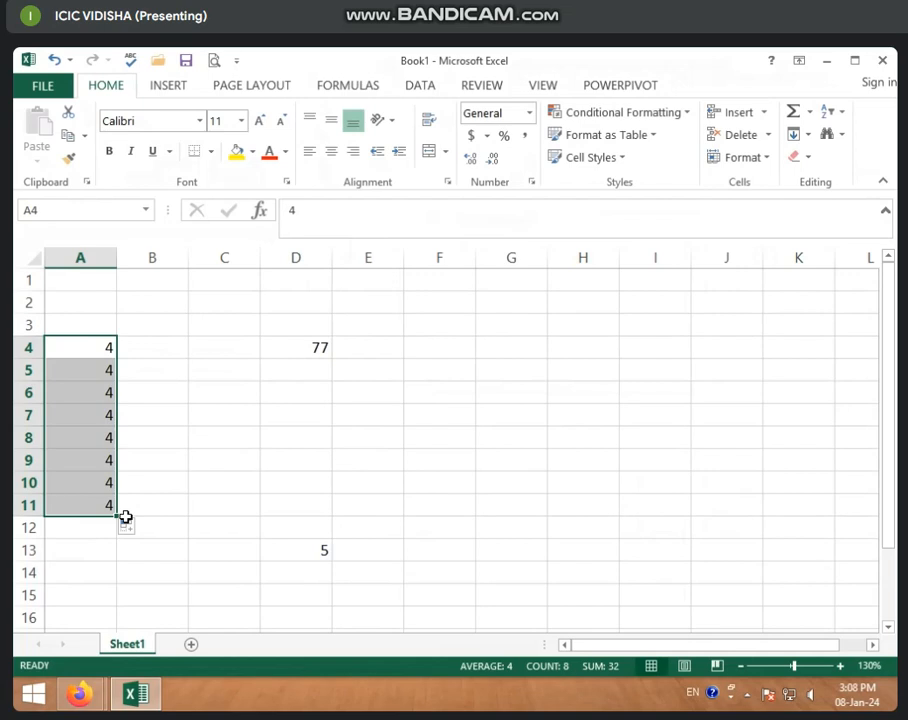
click(212, 462)
Fill the RANDBETWEEN formula from D4 down to row 14 and across to column K
click(304, 344)
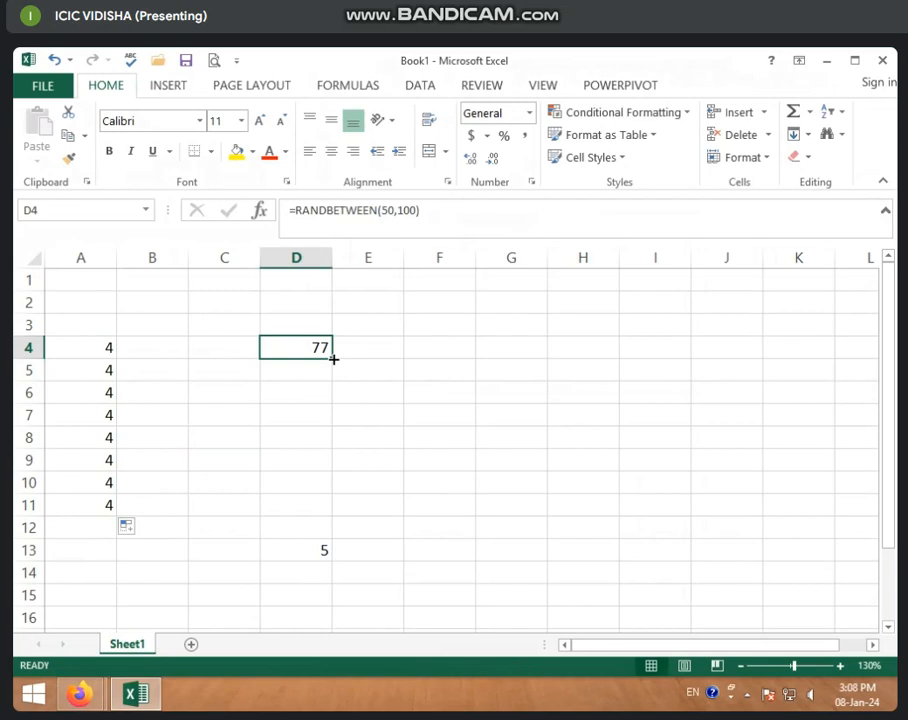
drag(333, 359, 377, 576)
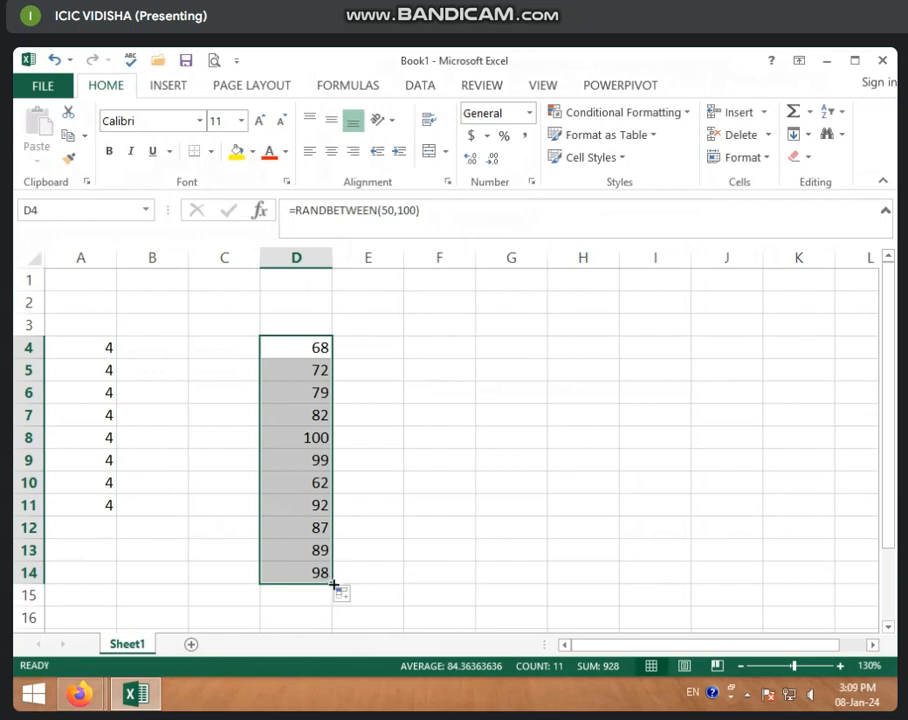
drag(333, 585, 817, 566)
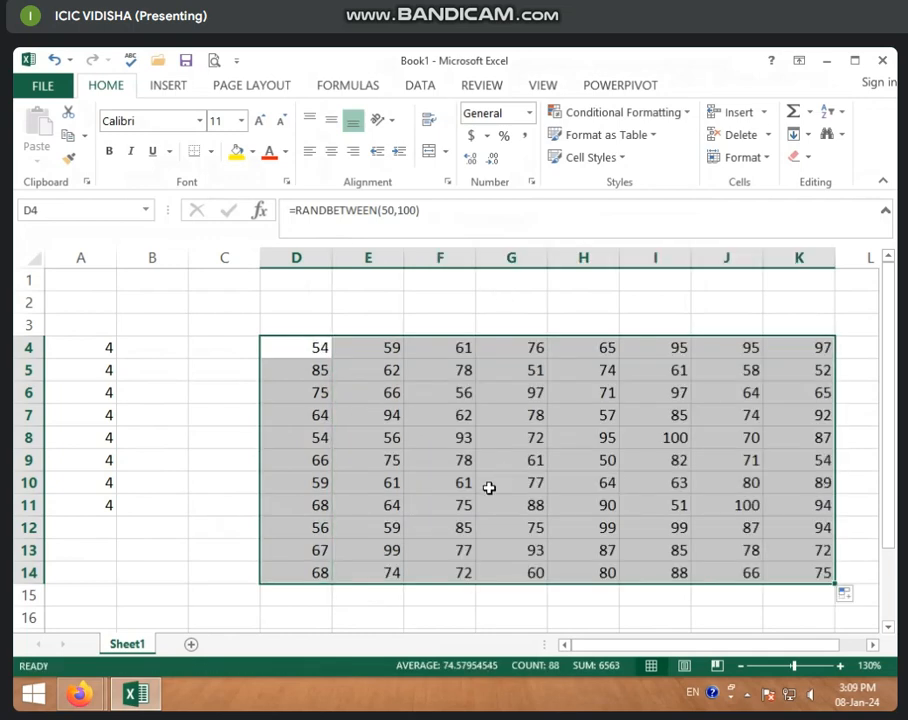
scroll(495, 422, down, 1)
scroll(495, 422, up, 1)
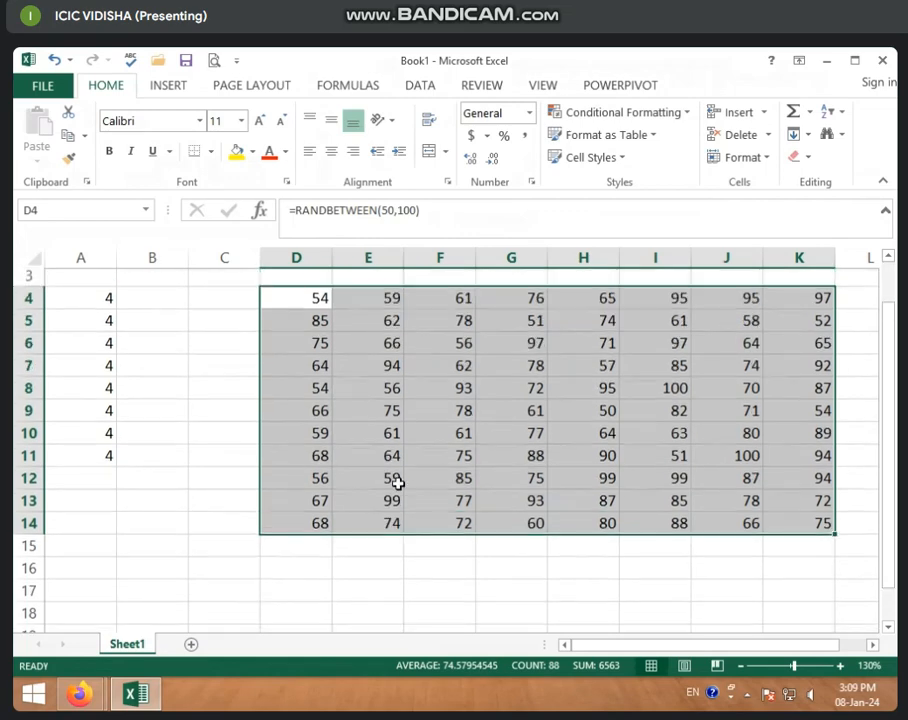
Overwrite the formulas in D5 and E5 with the fixed numbers 52 and 80
click(322, 437)
click(315, 375)
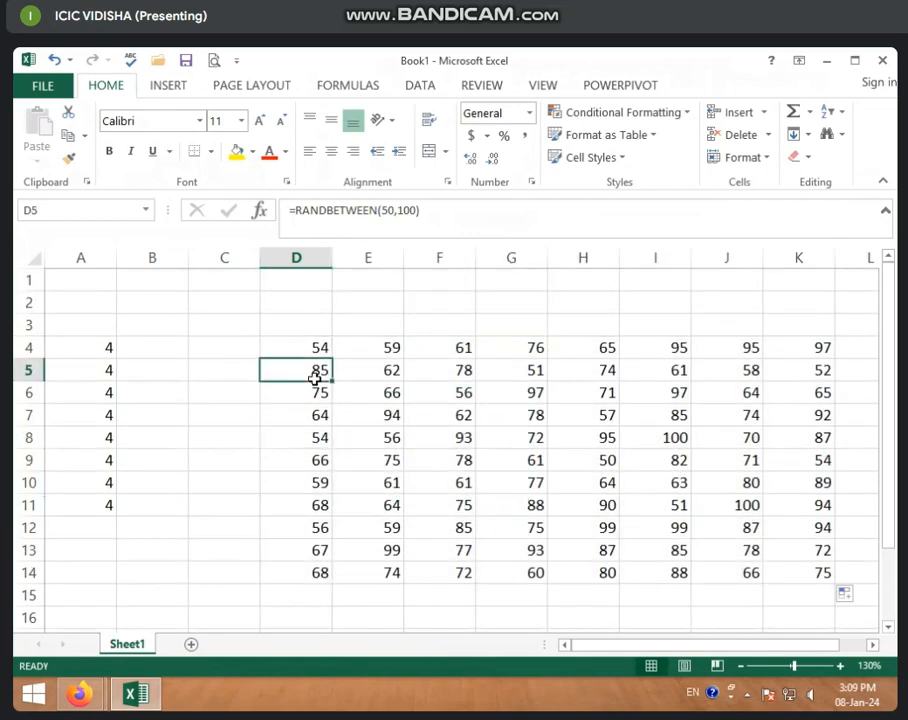
text(52)
click(311, 412)
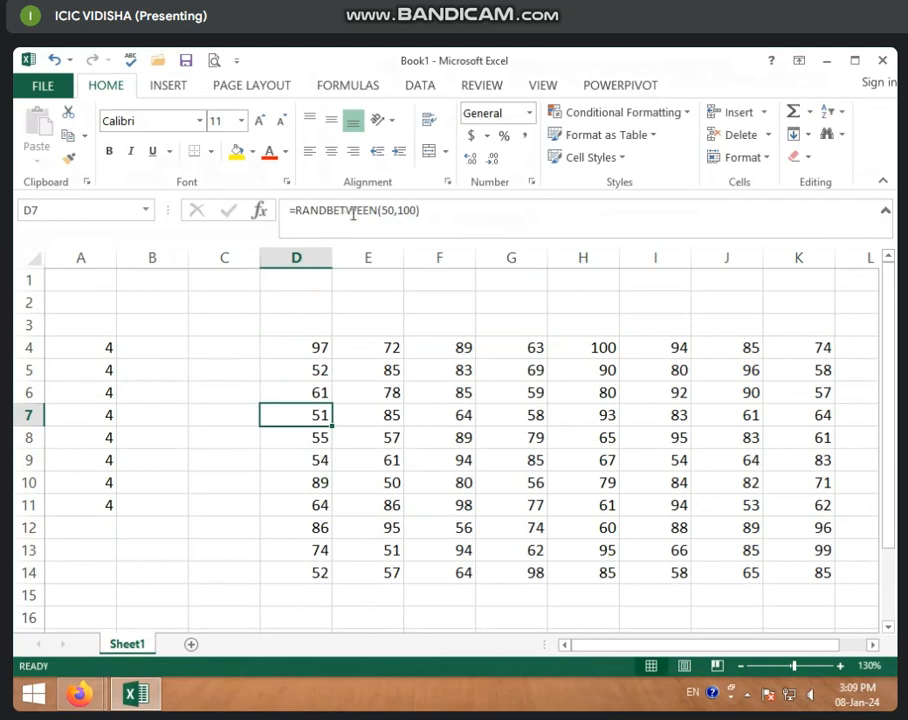
click(372, 368)
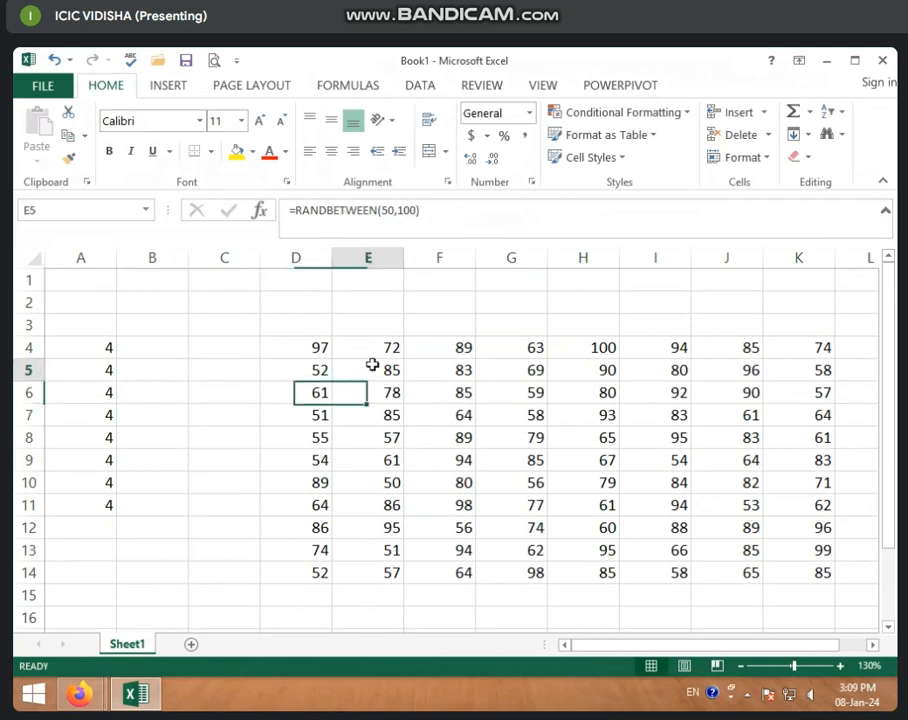
text(80)
click(441, 444)
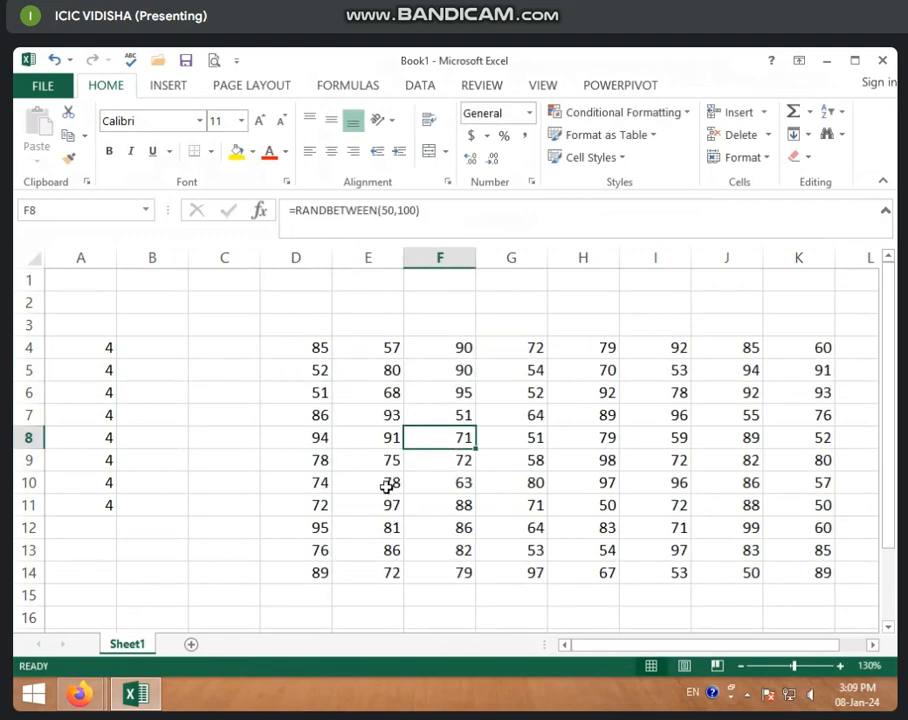
click(385, 416)
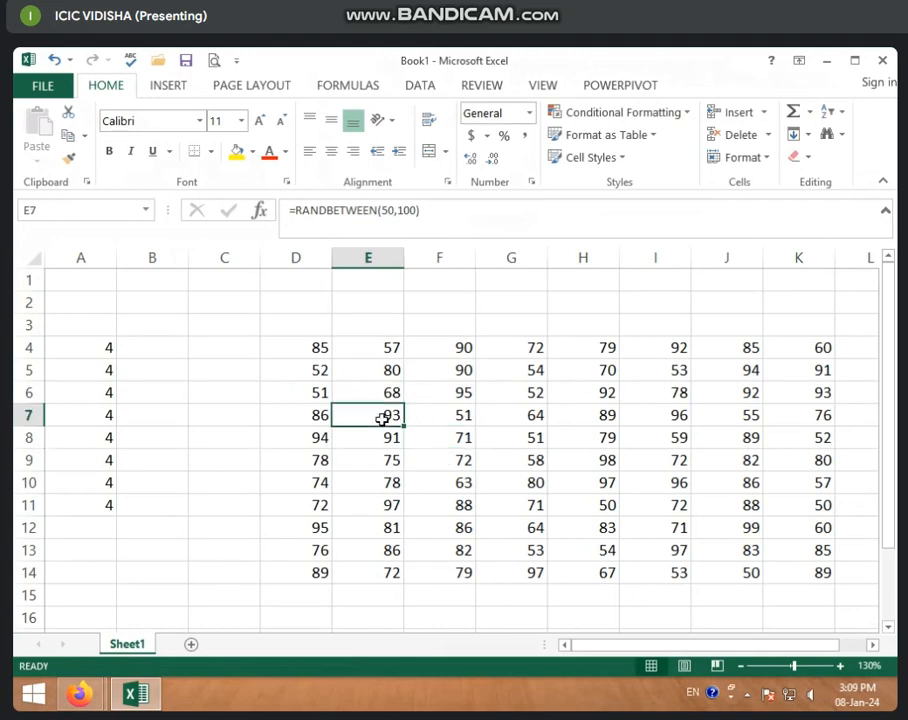
click(303, 349)
drag(356, 478, 527, 531)
click(478, 482)
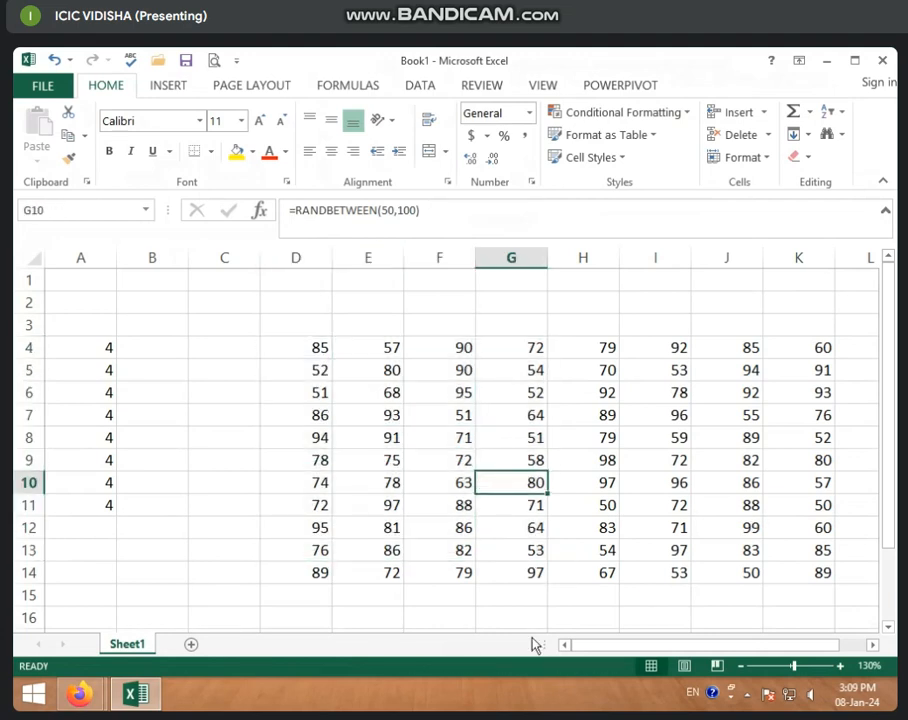
Enter 74 in cell A14 so the random numbers recalculate
click(224, 574)
click(84, 576)
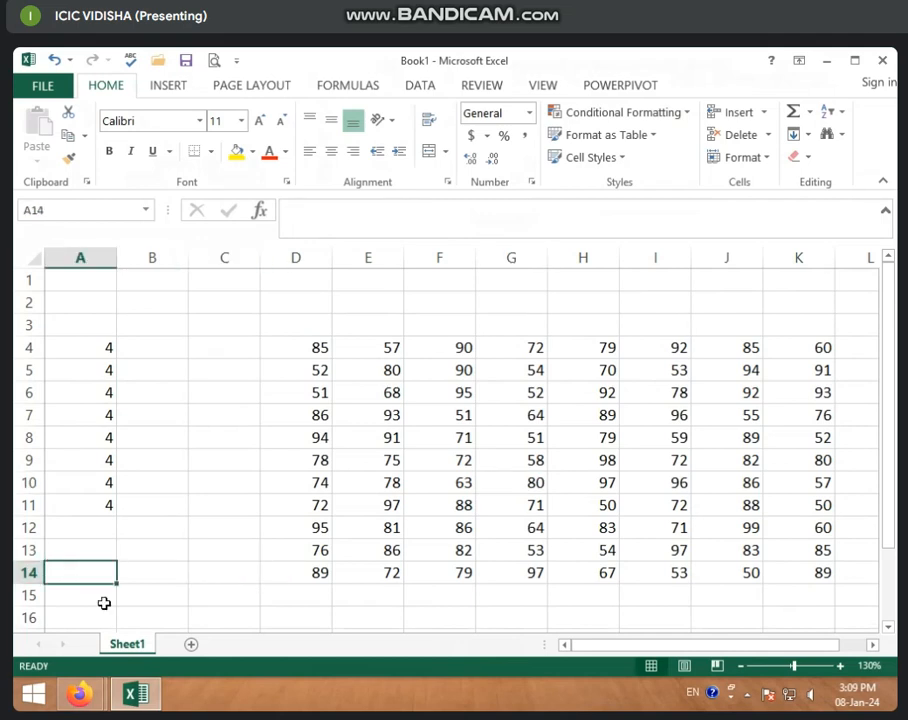
text(74)
click(156, 612)
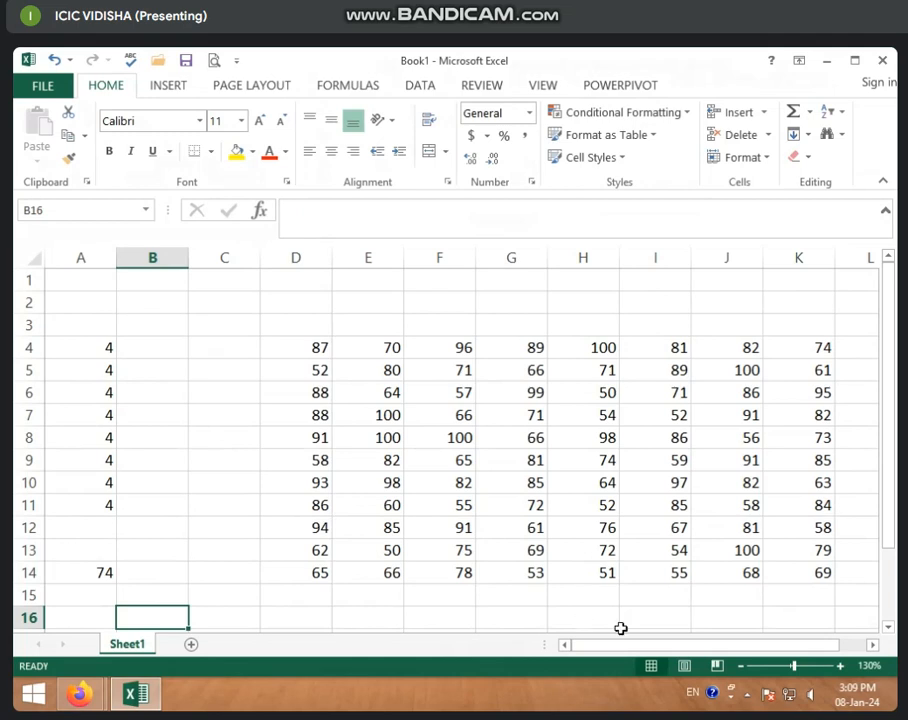
Copy the random-number range D4:K14 and paste it over itself as values only
mouse_move(630, 645)
mouse_down()
mouse_move(655, 645)
mouse_move(628, 612)
mouse_move(647, 650)
mouse_up()
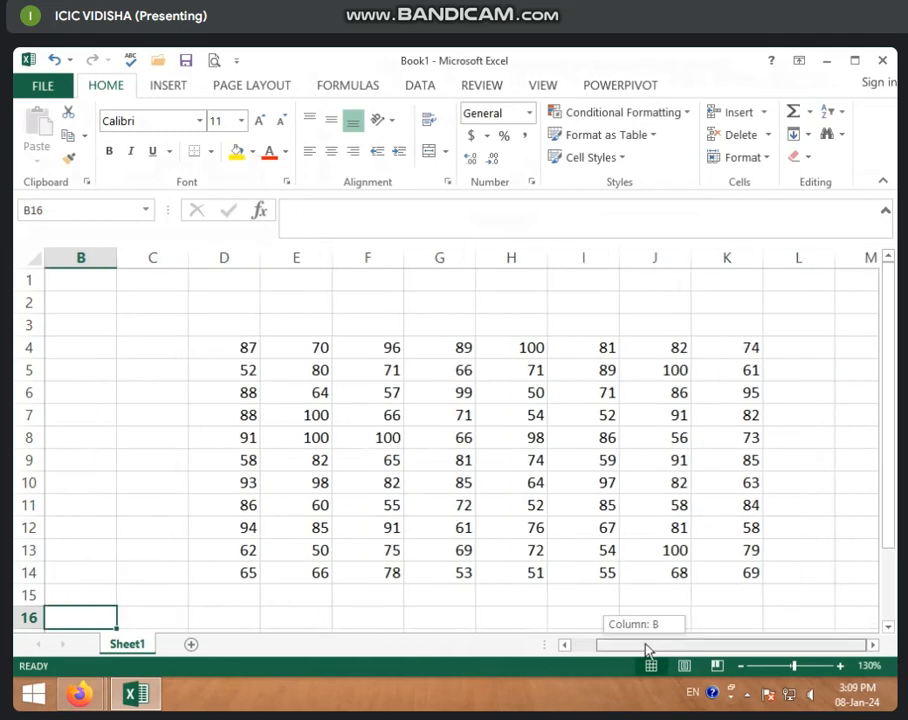
drag(232, 350, 725, 577)
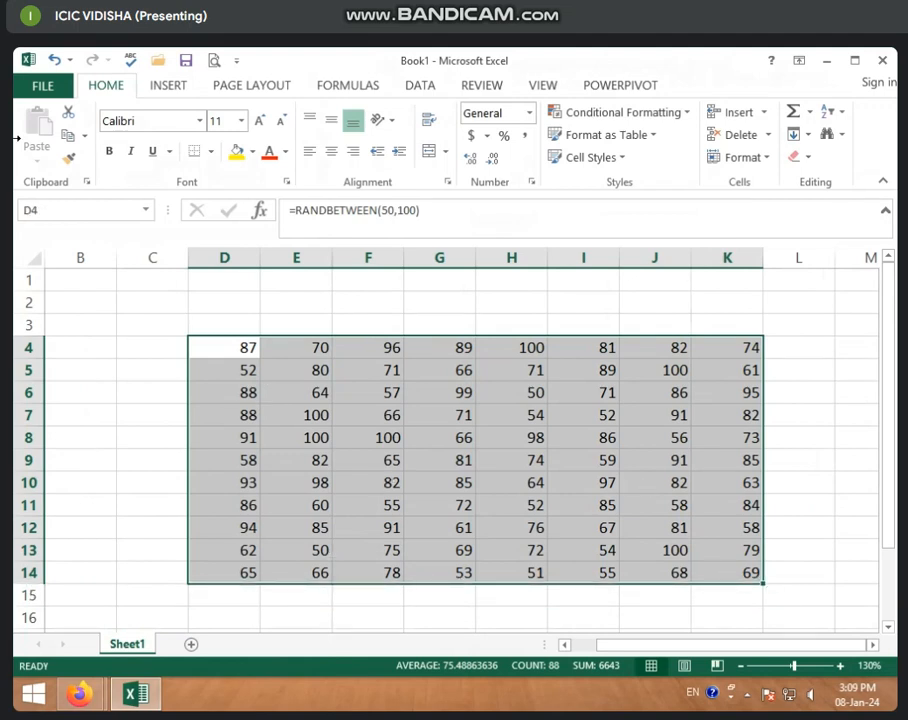
key(ctrl+c)
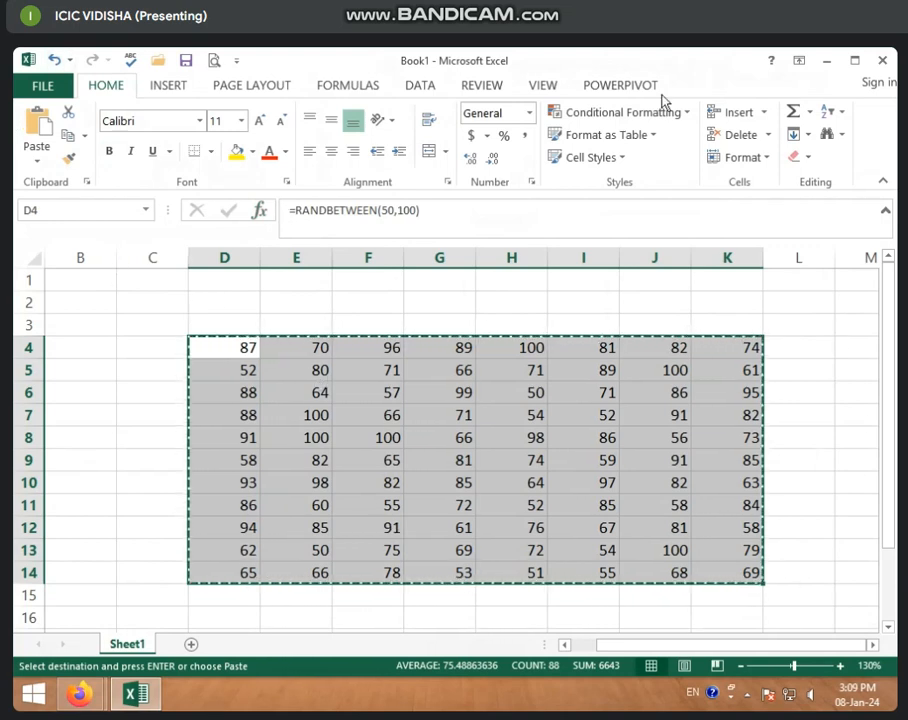
click(38, 168)
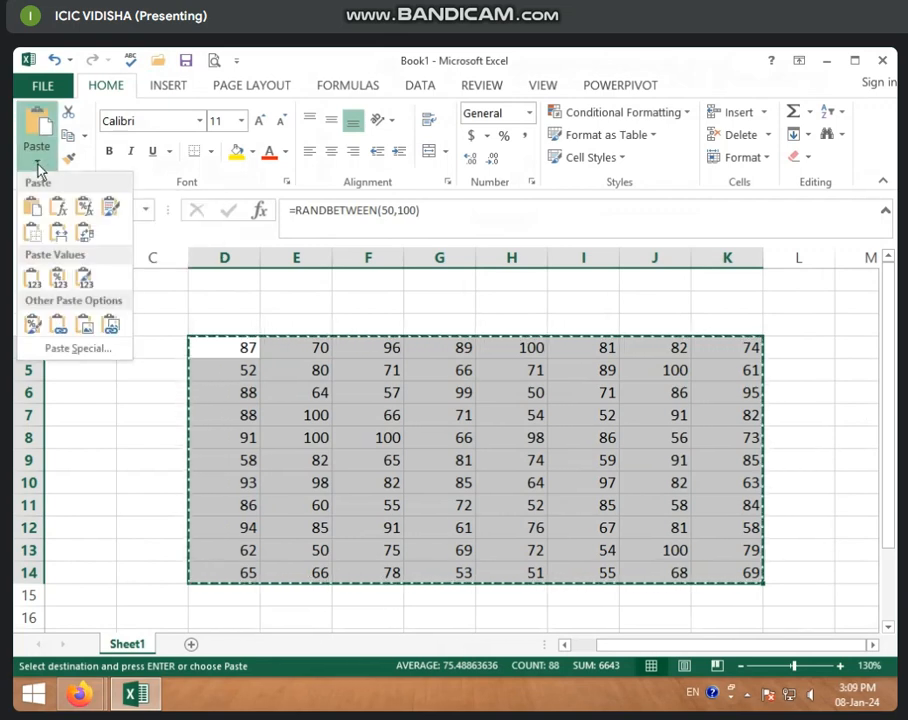
click(33, 287)
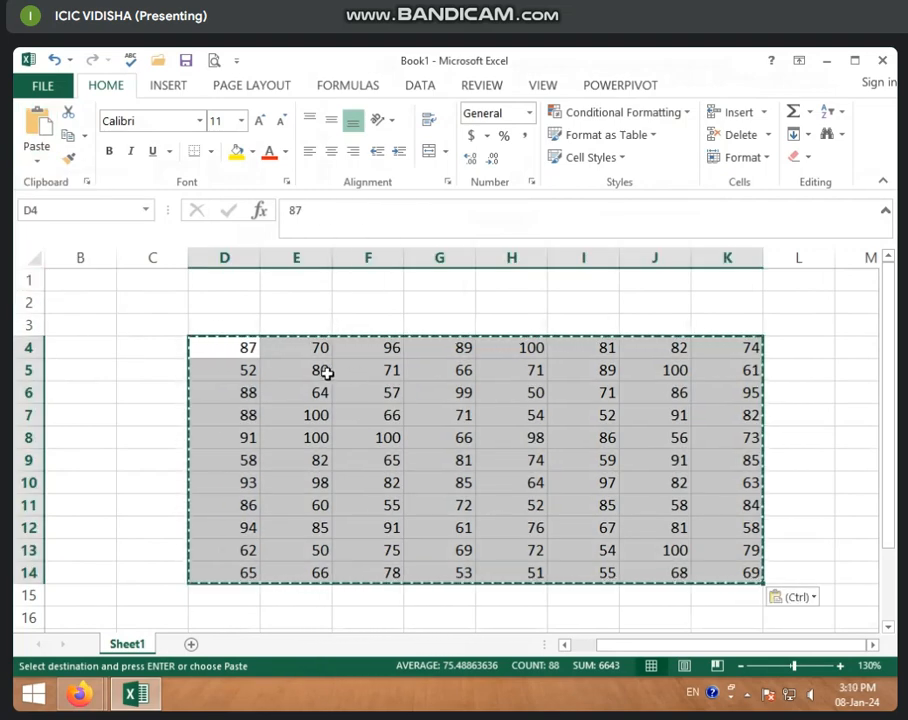
Paste the copied D4:K14 block over itself again as values only and check that its cells hold plain numbers
right_click(447, 412)
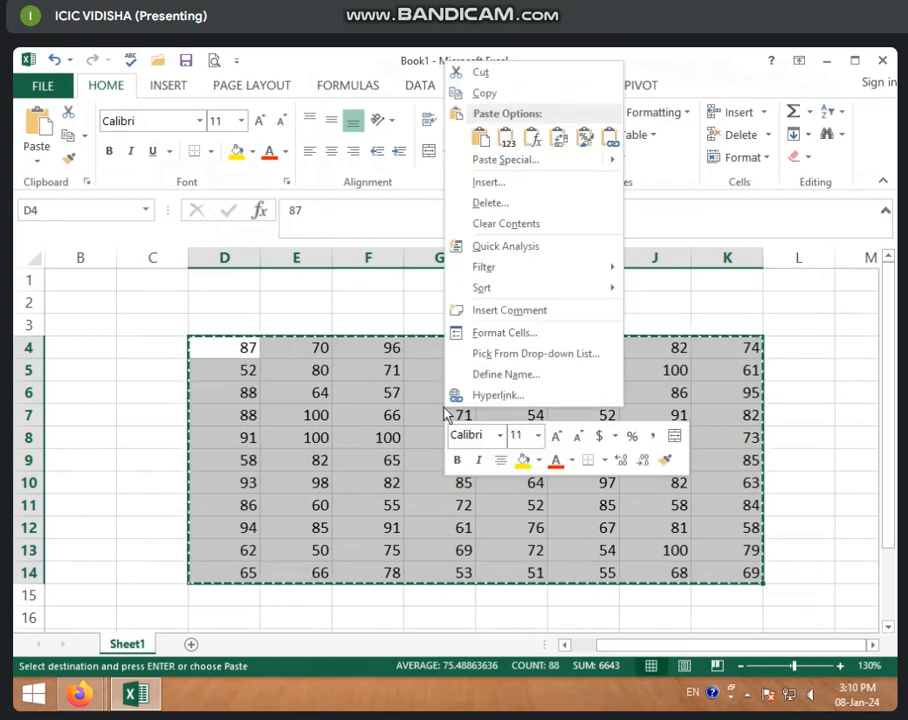
click(507, 145)
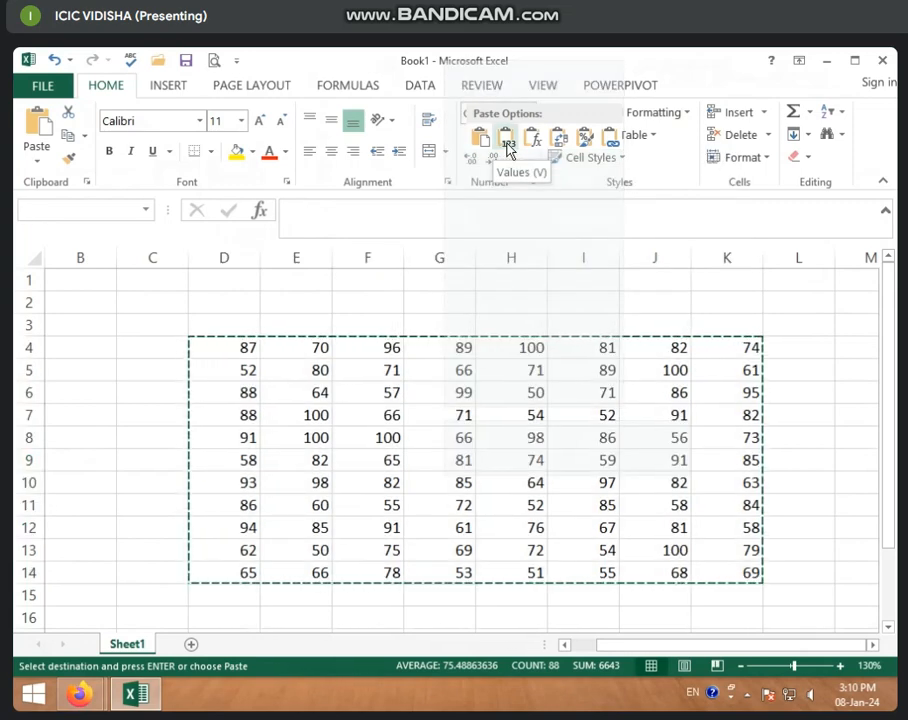
click(435, 430)
click(382, 397)
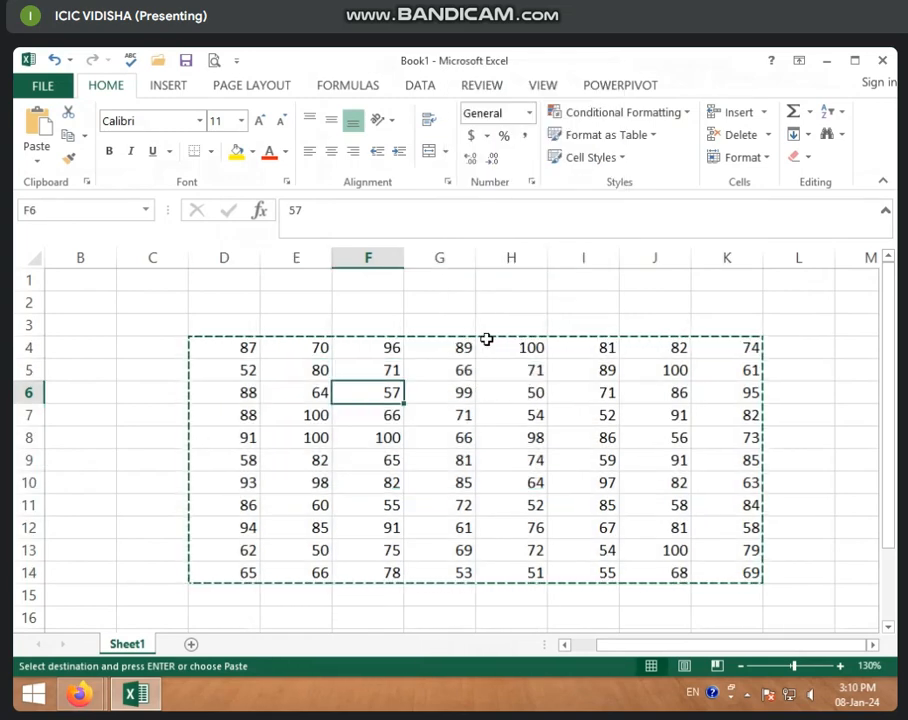
click(489, 456)
click(241, 349)
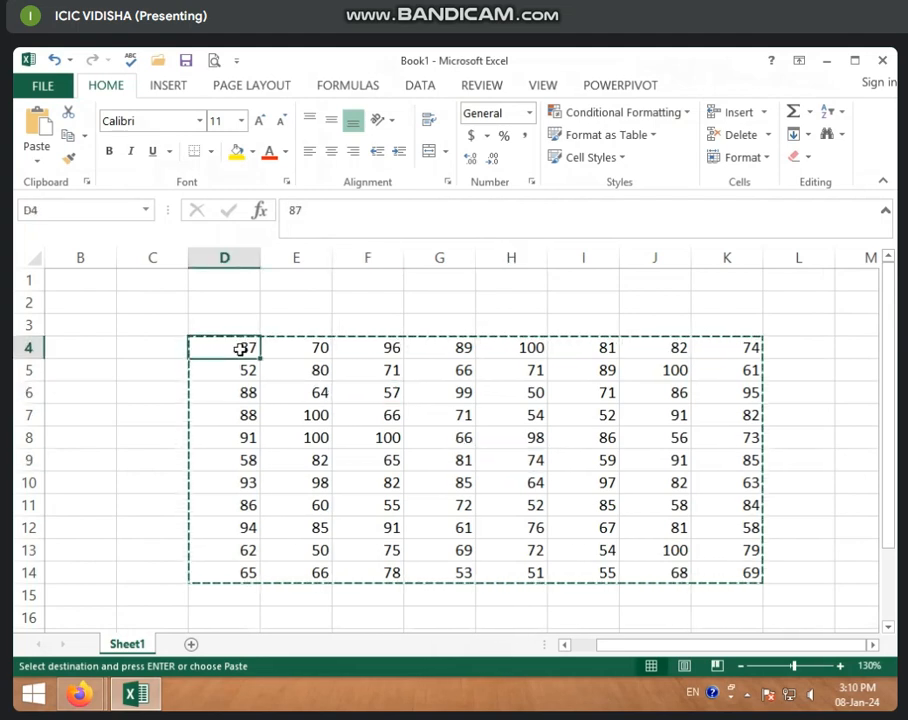
click(185, 320)
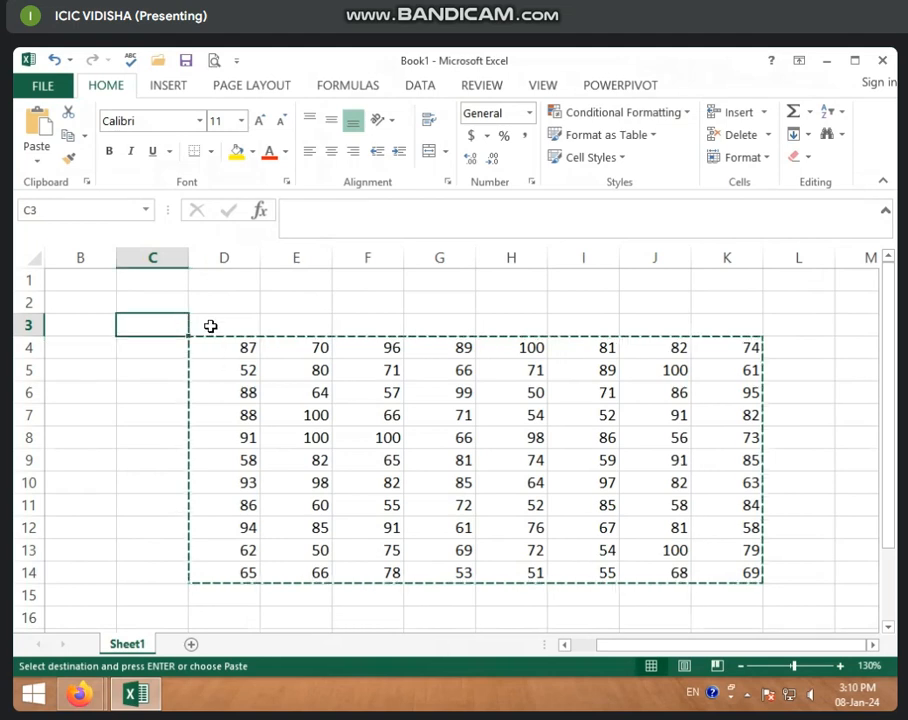
click(234, 358)
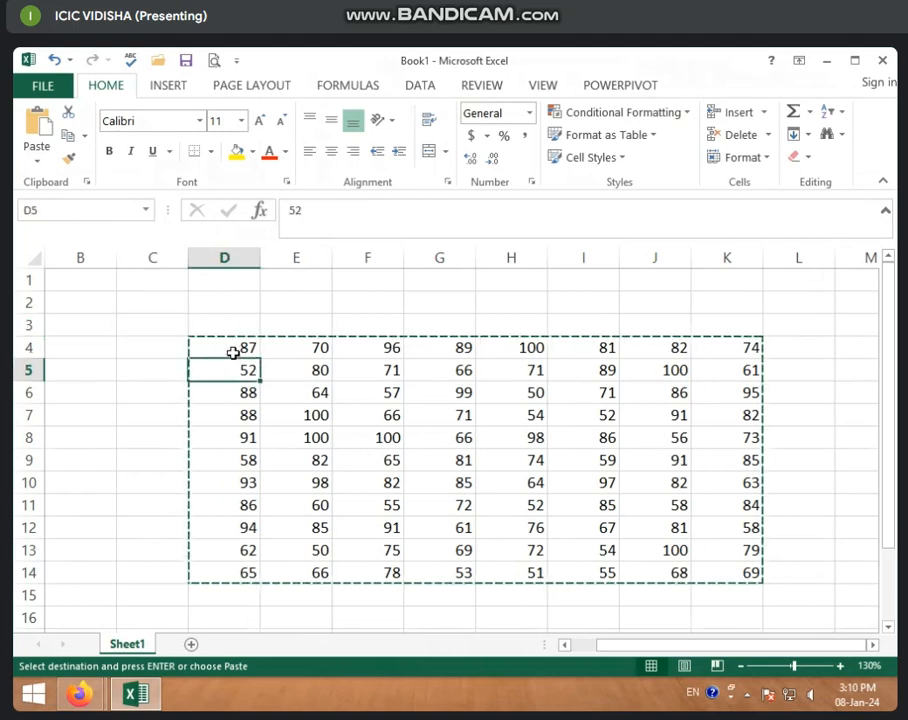
click(233, 353)
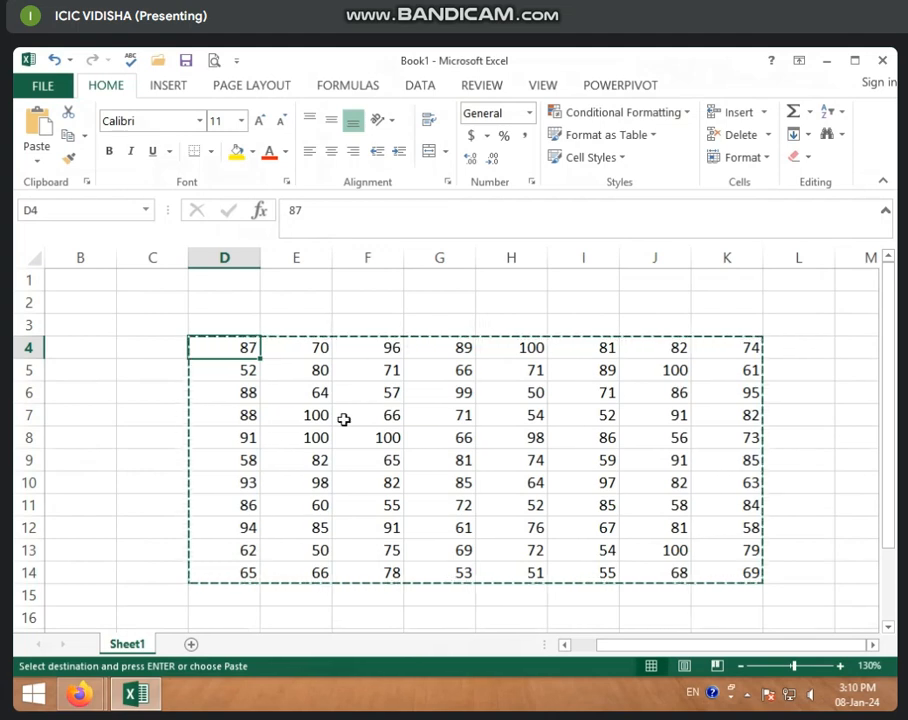
Change the number in cell D5 to 50
click(336, 408)
click(277, 394)
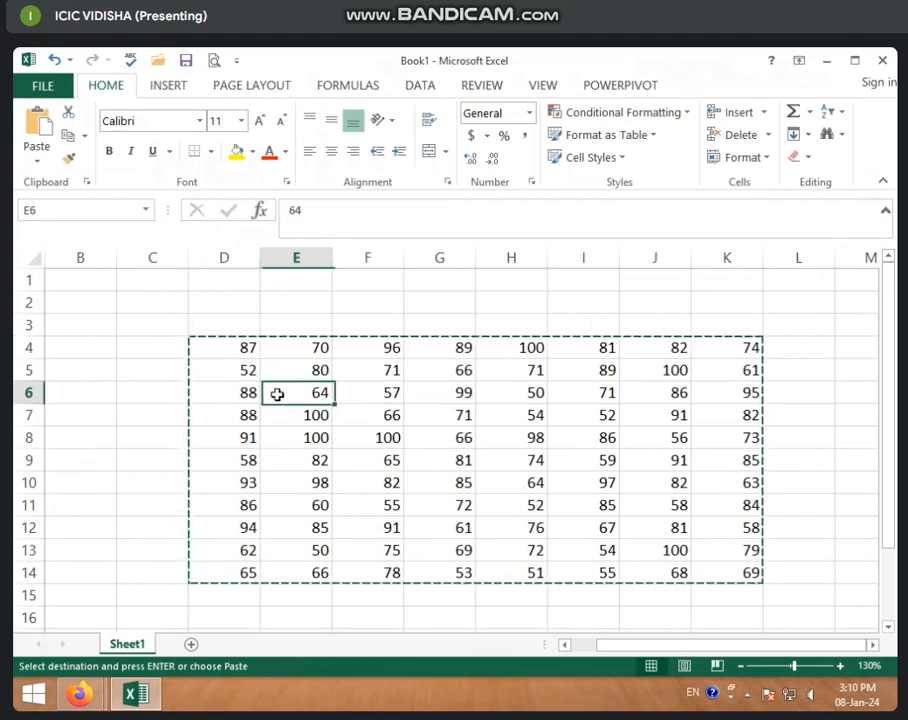
click(220, 372)
text(50)
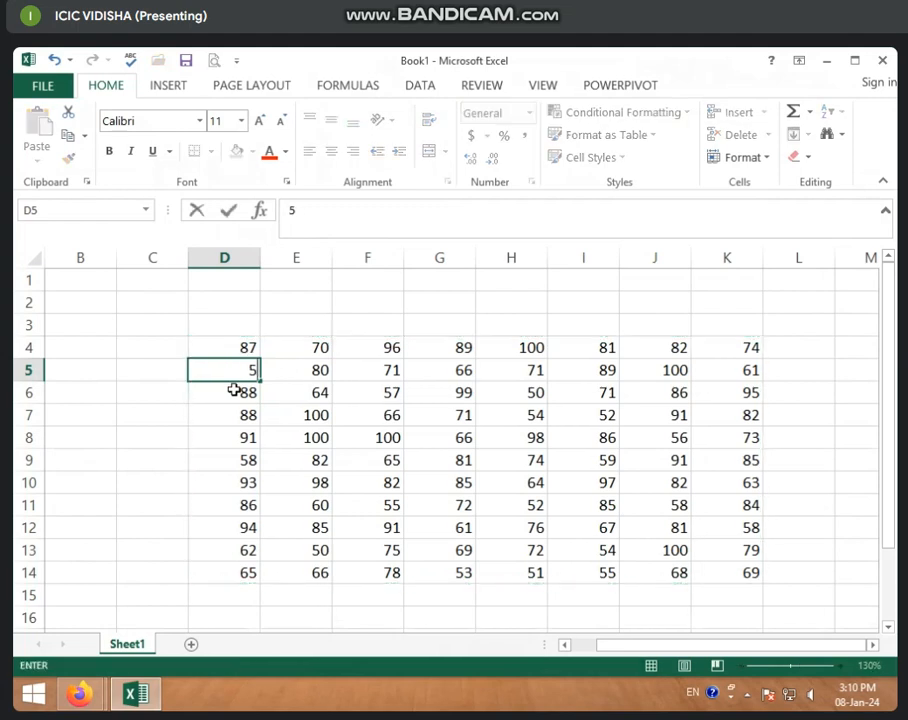
click(262, 418)
click(511, 415)
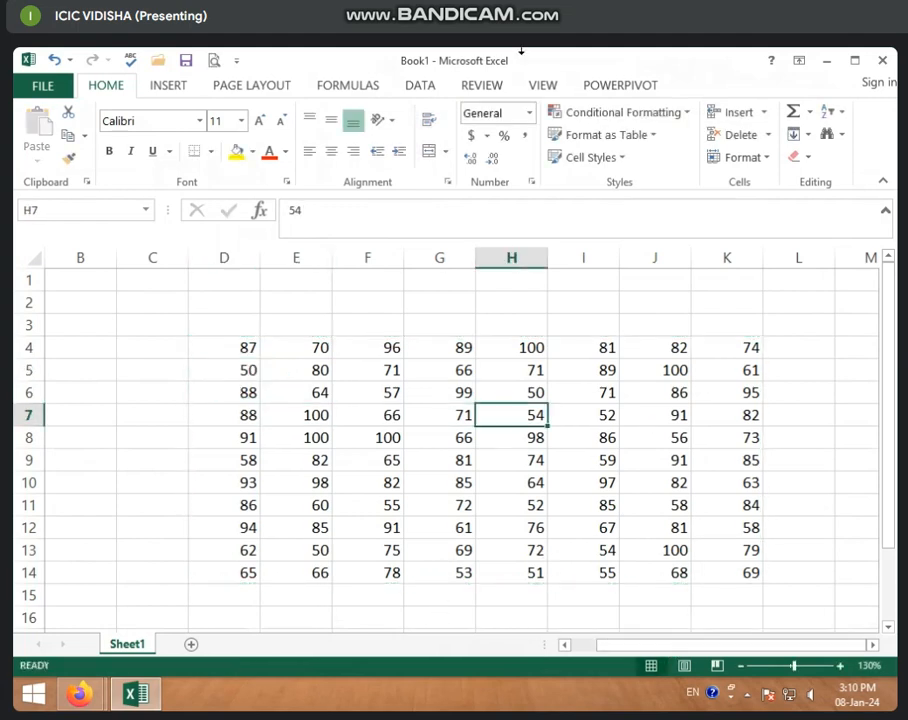
click(670, 114)
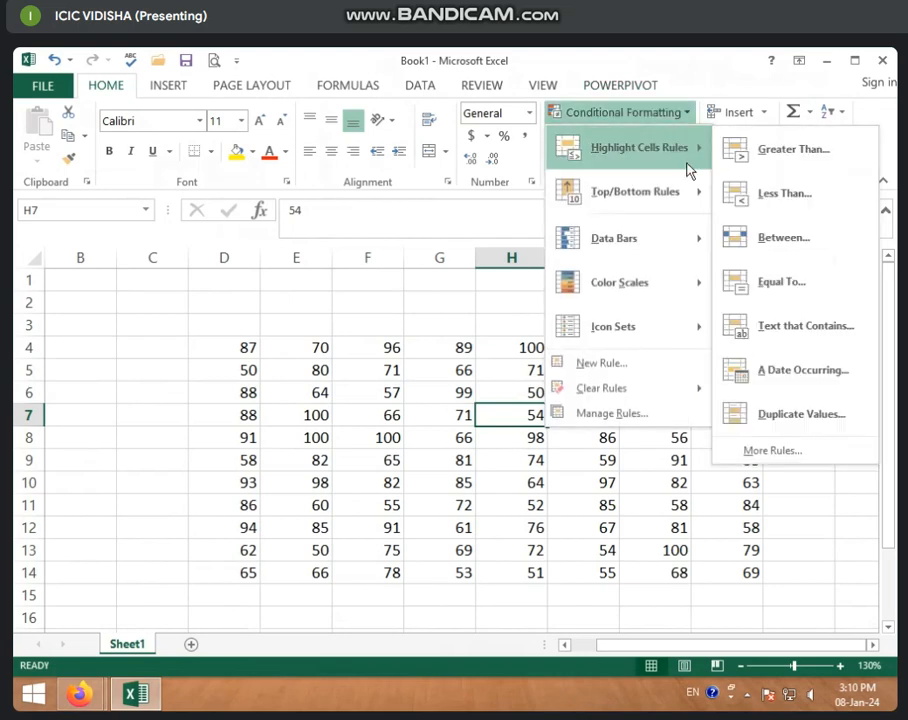
mouse_move(643, 203)
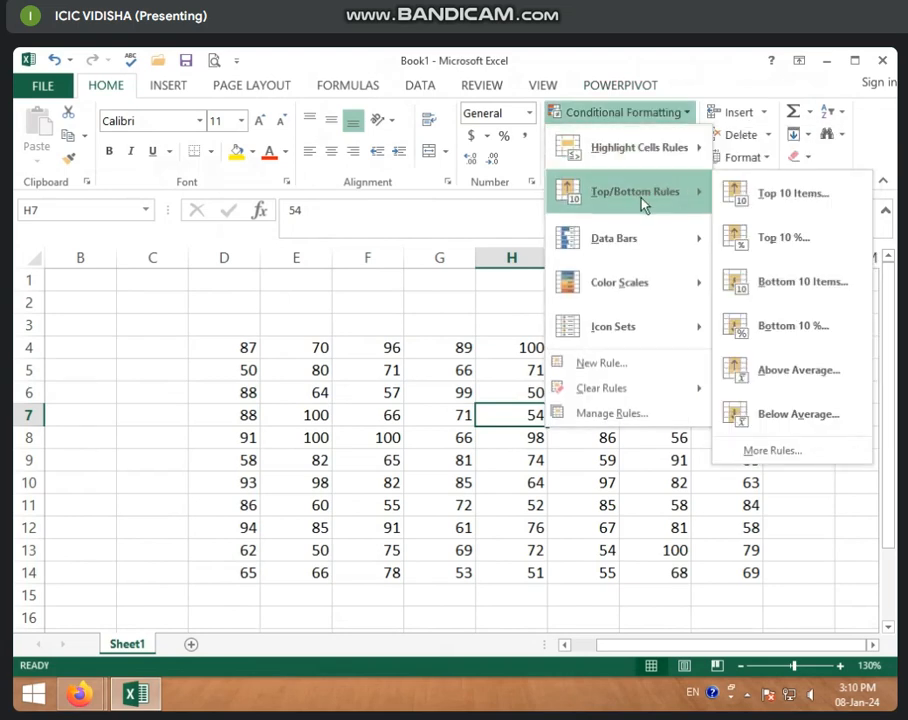
click(282, 373)
Enter HI as the heading above the first number column, in cell D3
drag(243, 347, 245, 575)
click(242, 320)
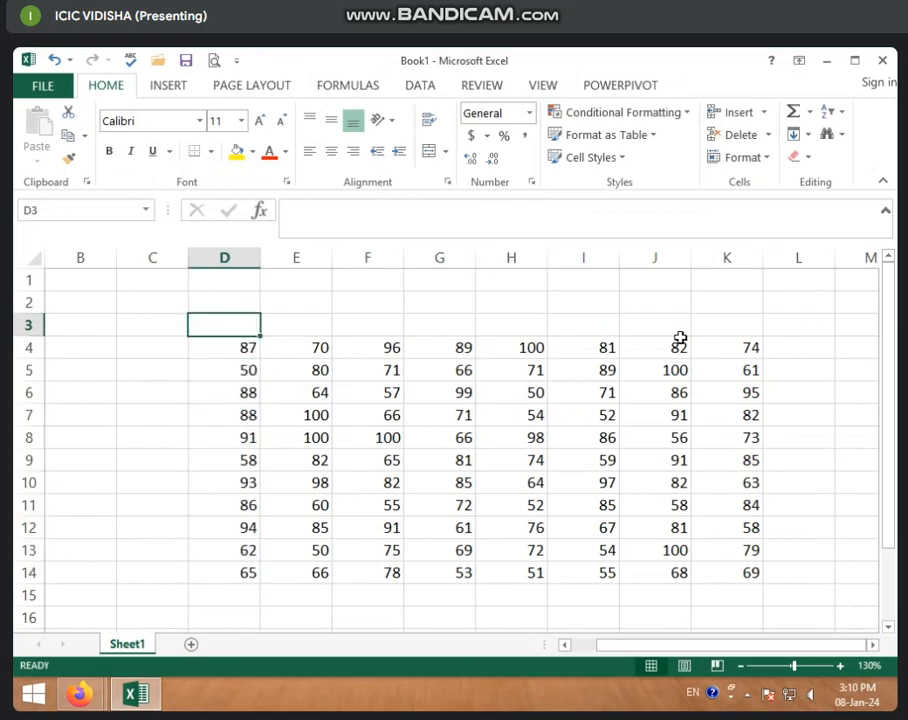
text(HI)
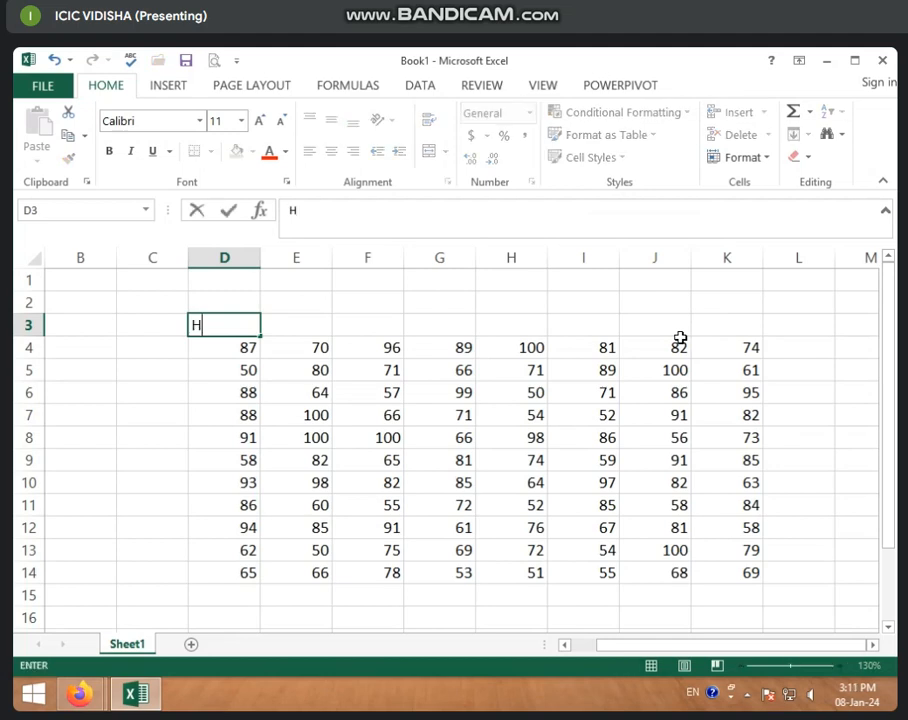
Enter the row labels A, B, V, C, F, D, XX, S and D in C4:C12, and R in C14
click(145, 348)
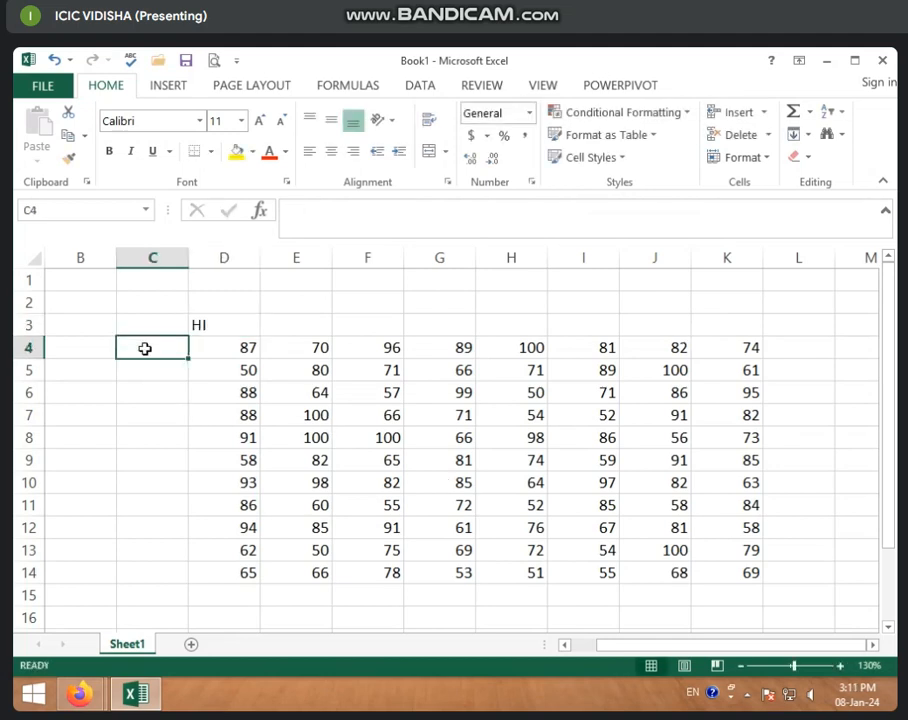
text(A)
key(Return)
text(B)
key(Return)
text(V)
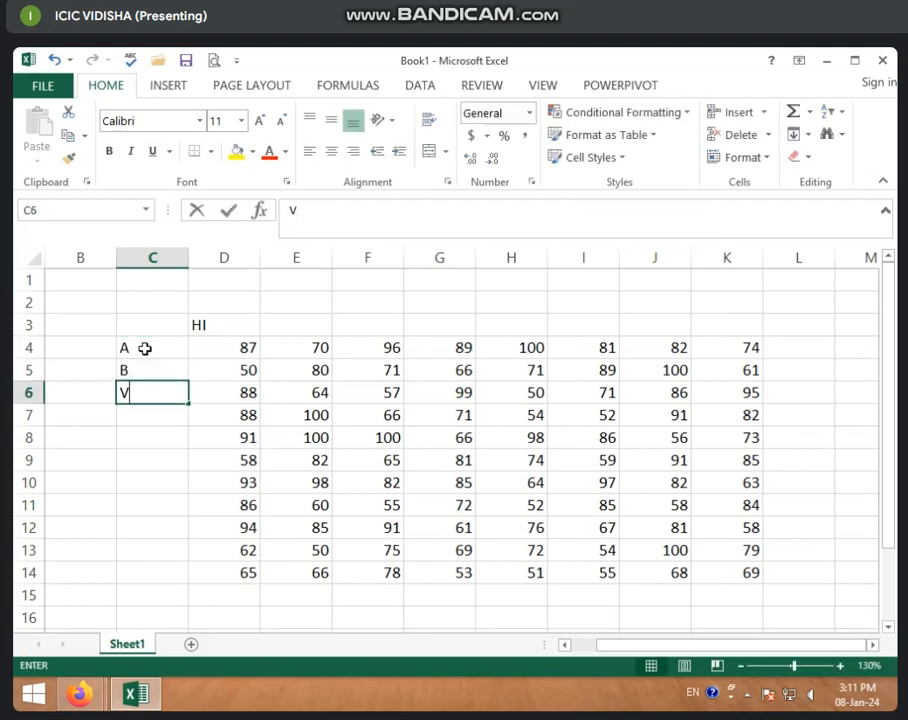
key(Return)
text(C)
key(Return)
text(F)
key(Return)
text(D)
key(Return)
text(XX)
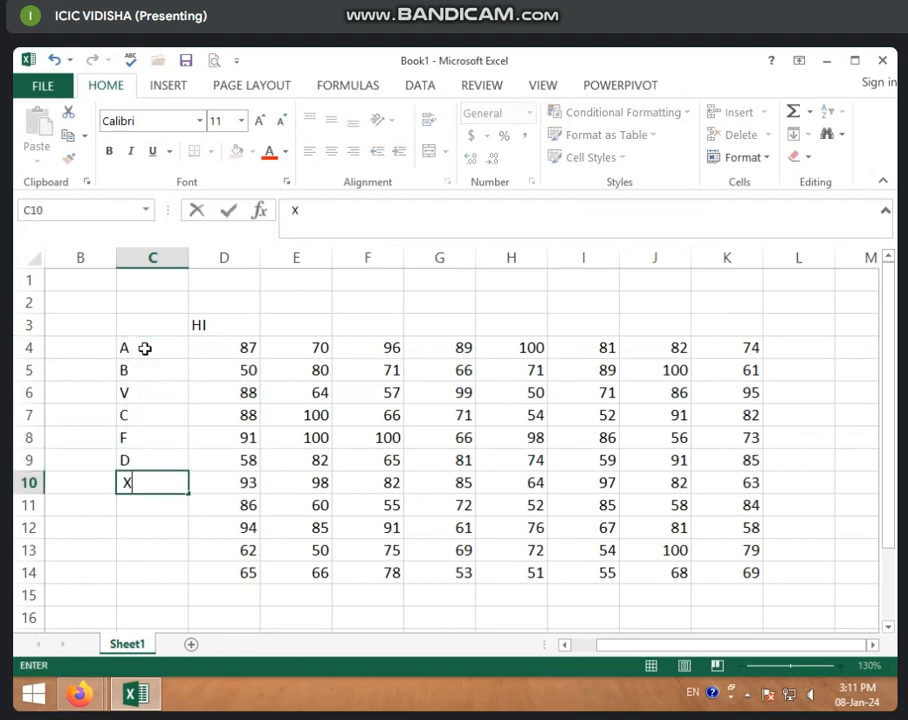
key(Return)
text(S)
key(Return)
text(D)
key(Return)
key(Return)
text(R)
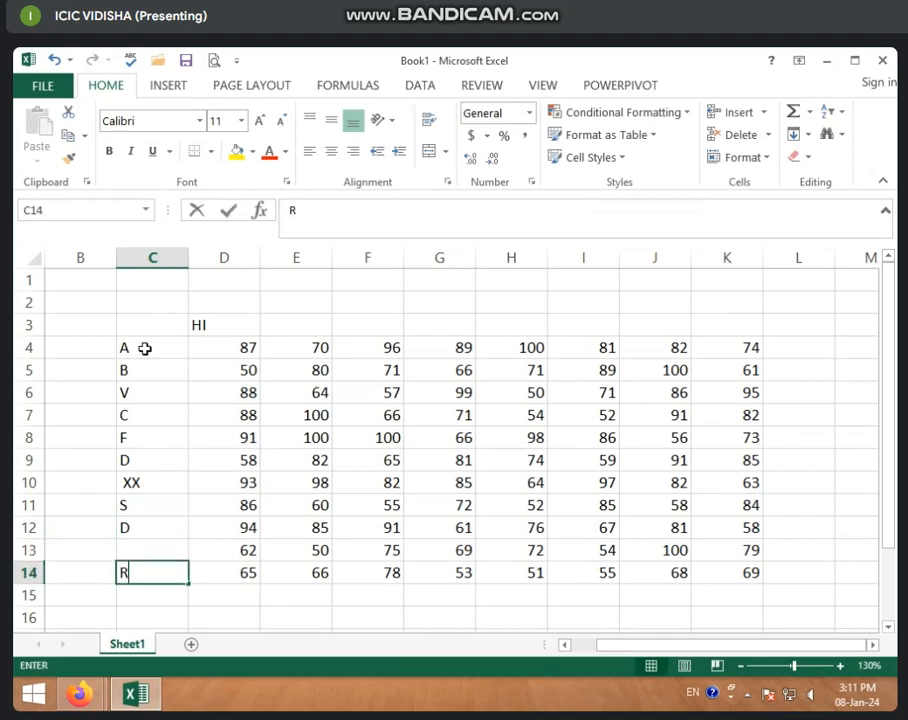
key(Return)
Fill the empty label cell C13 with T and replace the label in C10 with O
key(Up)
key(Up)
text(T)
key(Up)
key(Up)
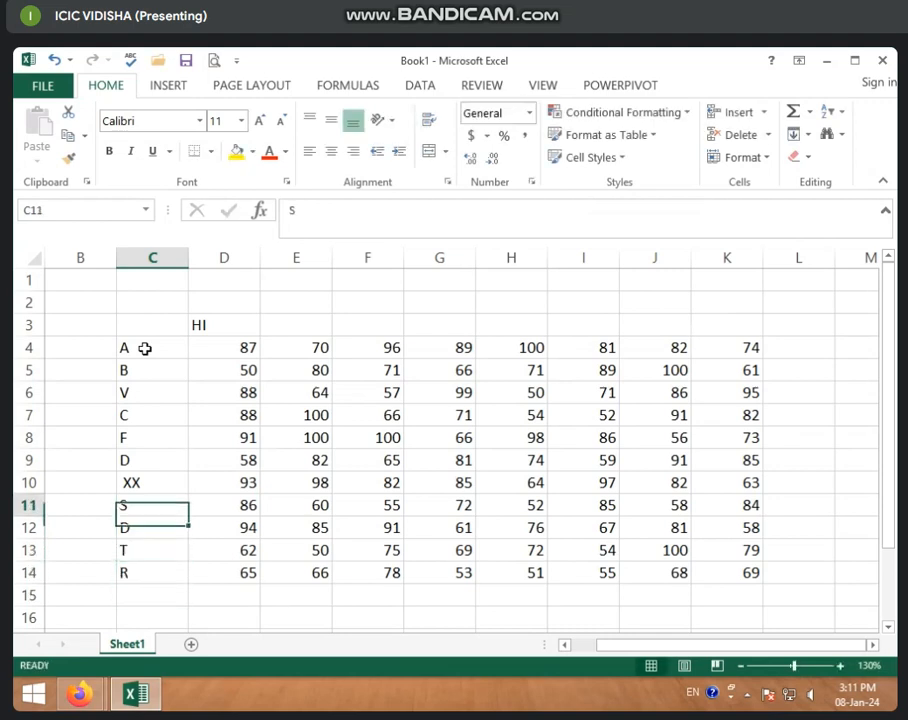
key(Up)
text(O)
key(Up)
key(Down)
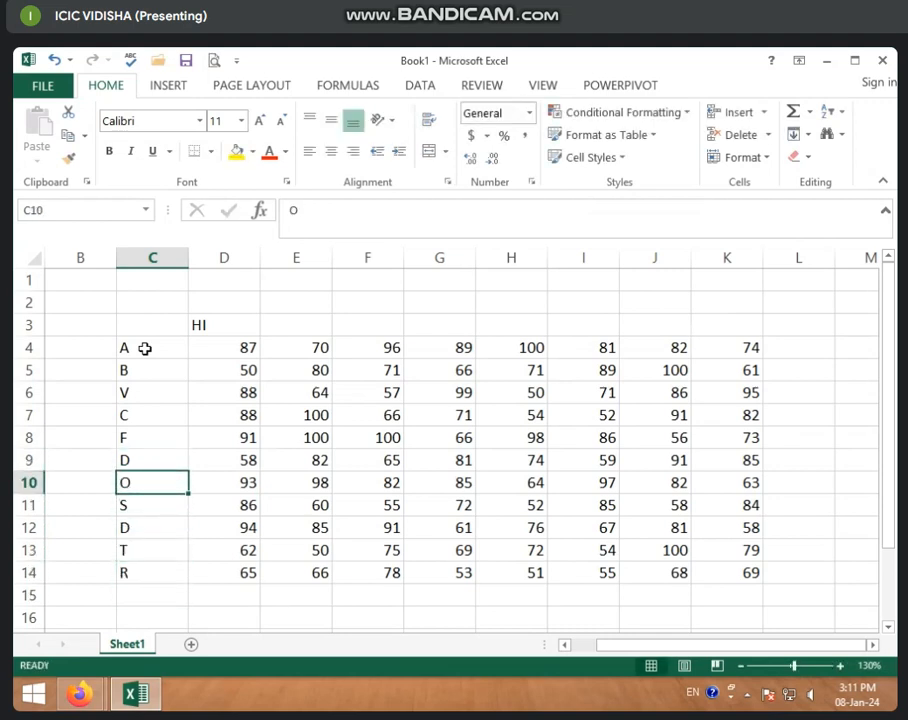
Enter the subject headings HINDI, ENGLINSH and SCIENCE in D3:F3
click(205, 327)
text(HINDI)
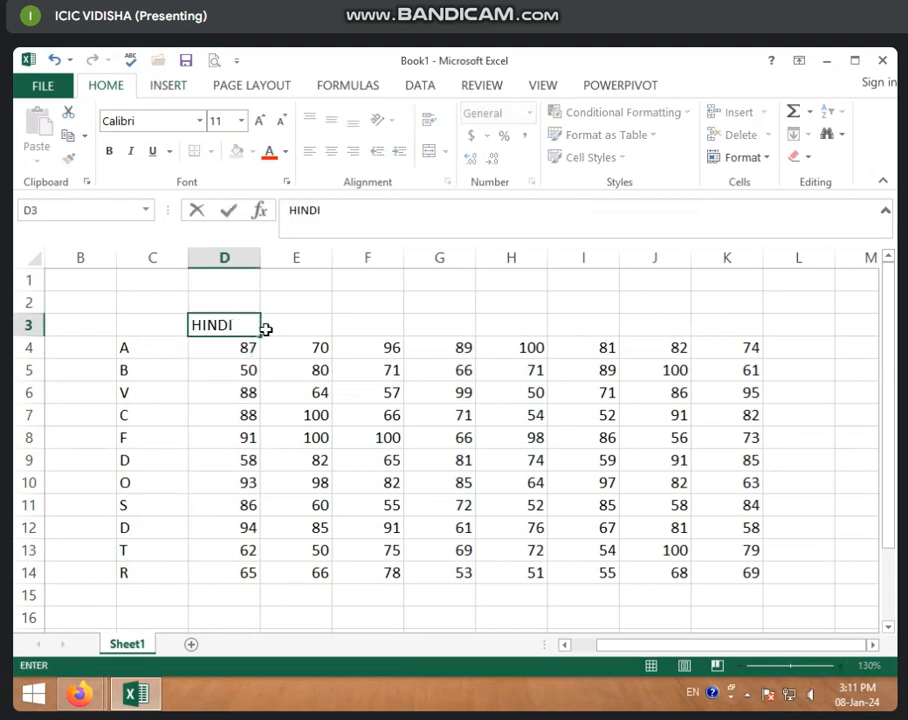
click(265, 329)
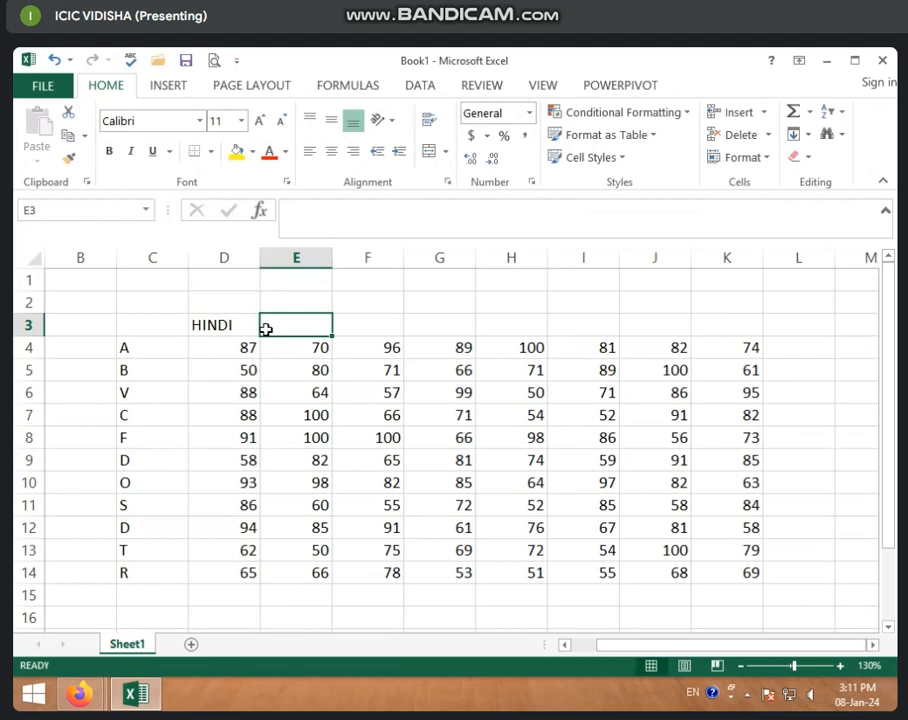
text(ENGL)
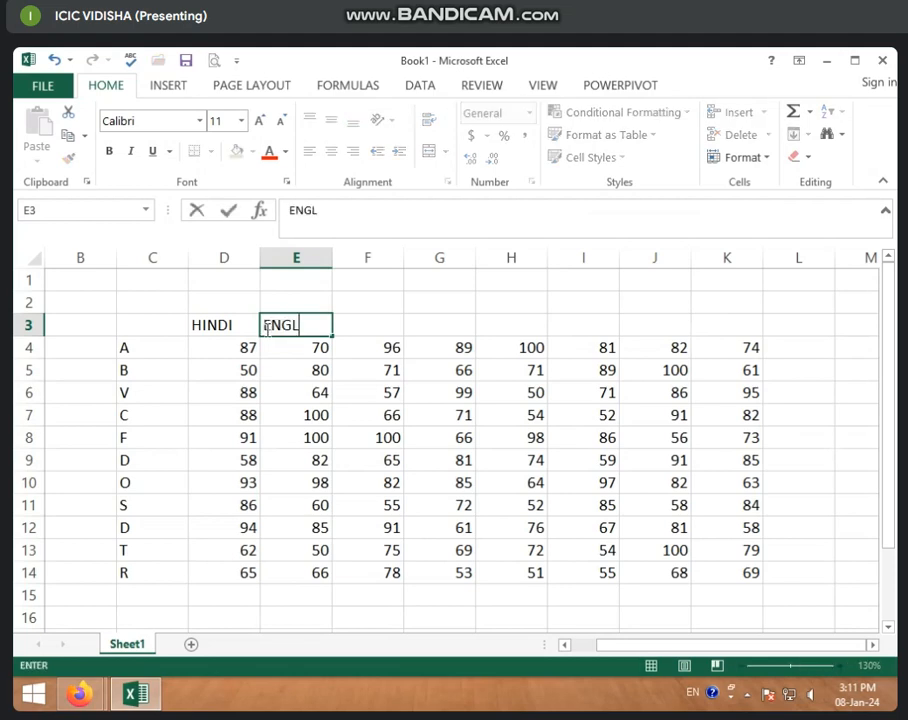
text(INSH)
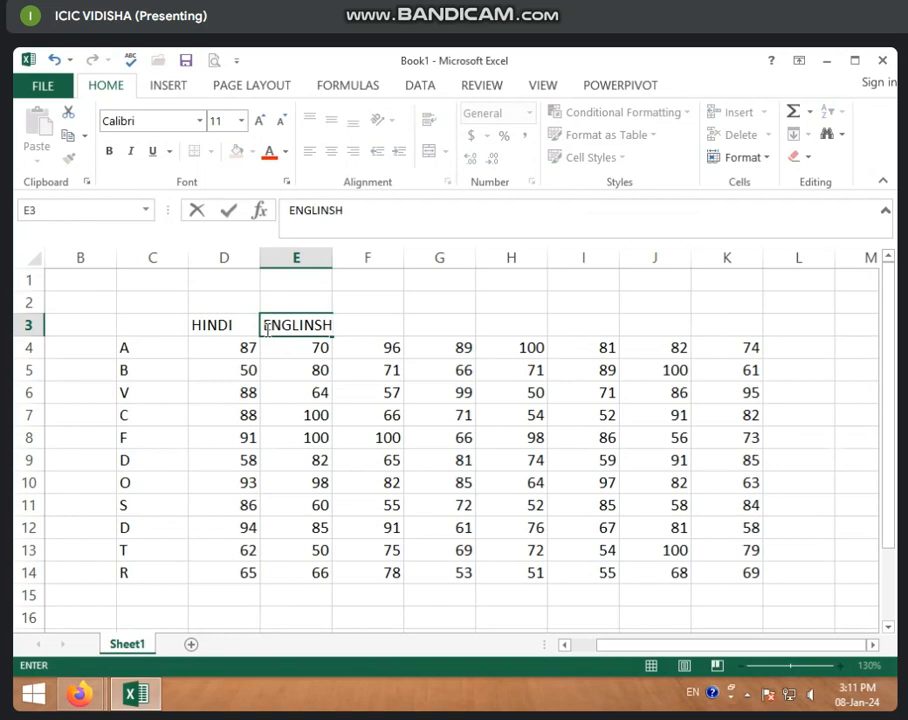
key(Tab)
text(S)
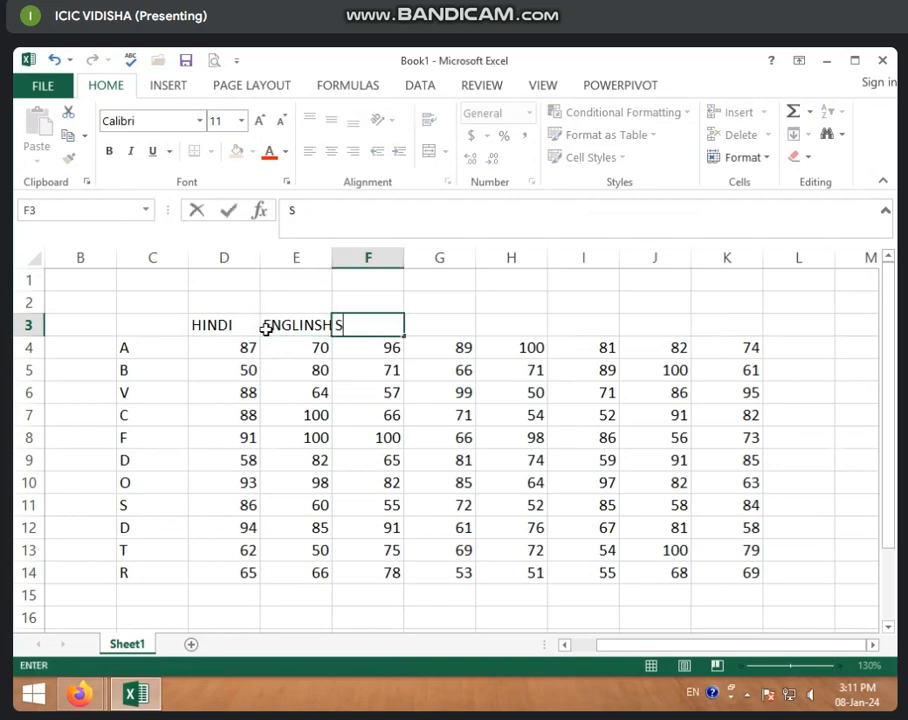
text(CIENCE)
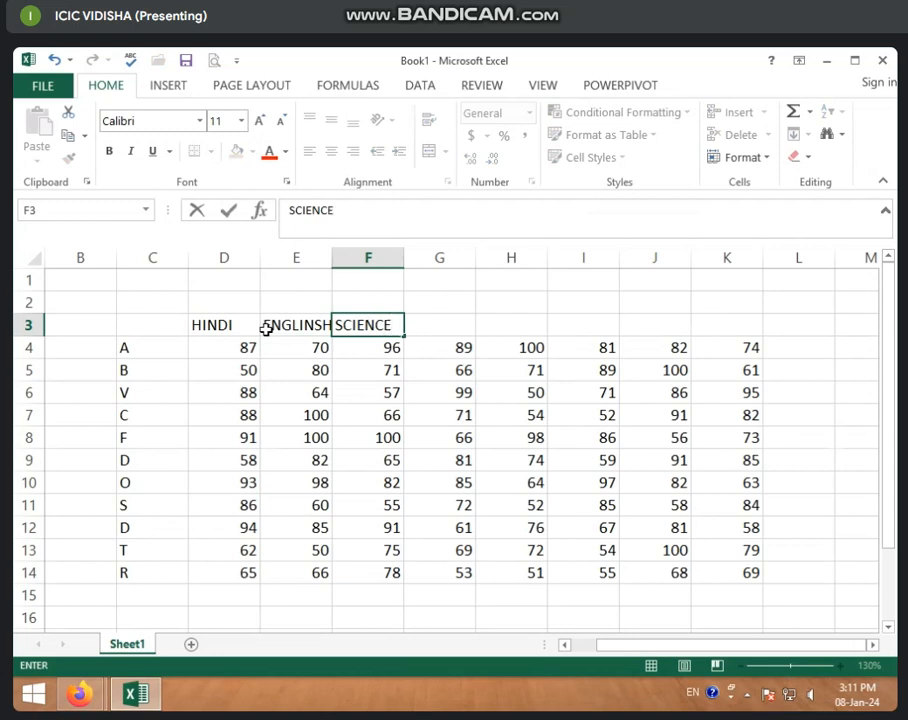
Continue the subject headings with SANSKRIT, S.SCIENCE and MATHES in G3:I3
key(Tab)
text(S)
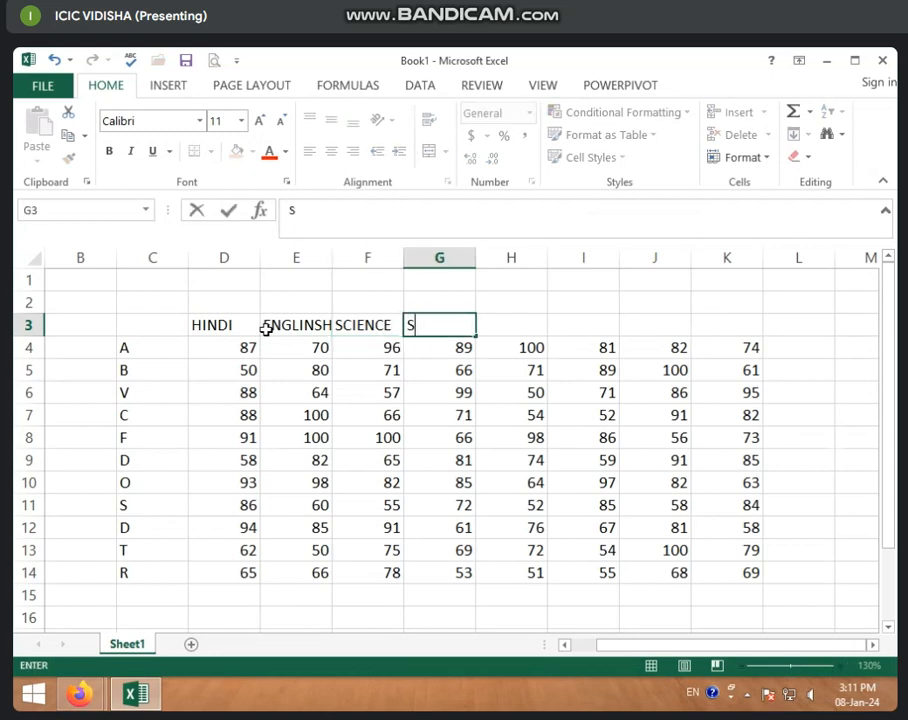
text(ANSKRIT)
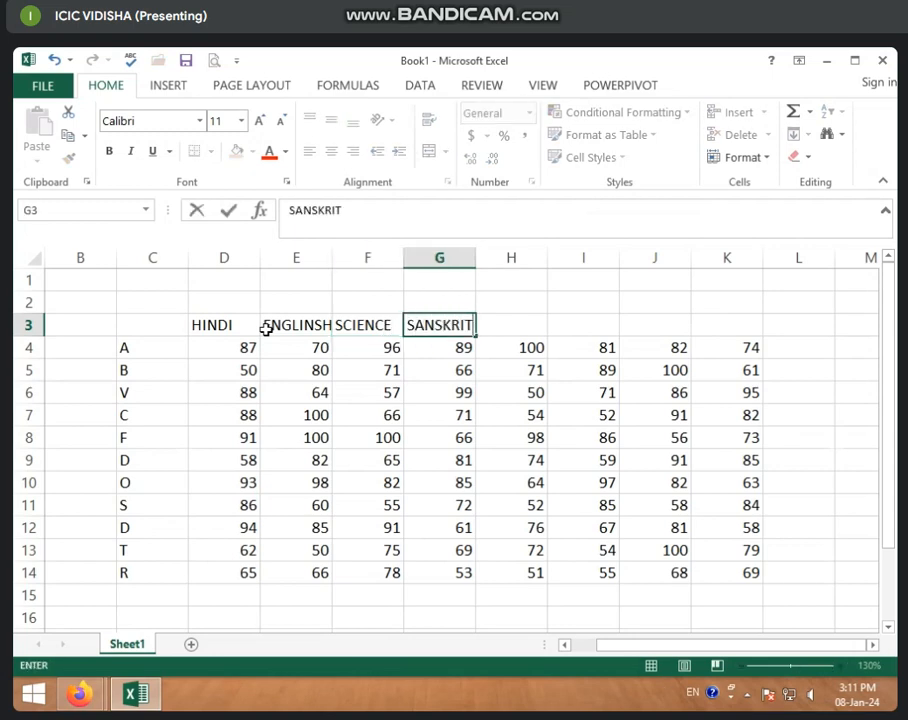
key(ctrl+Return)
key(Tab)
text(S)
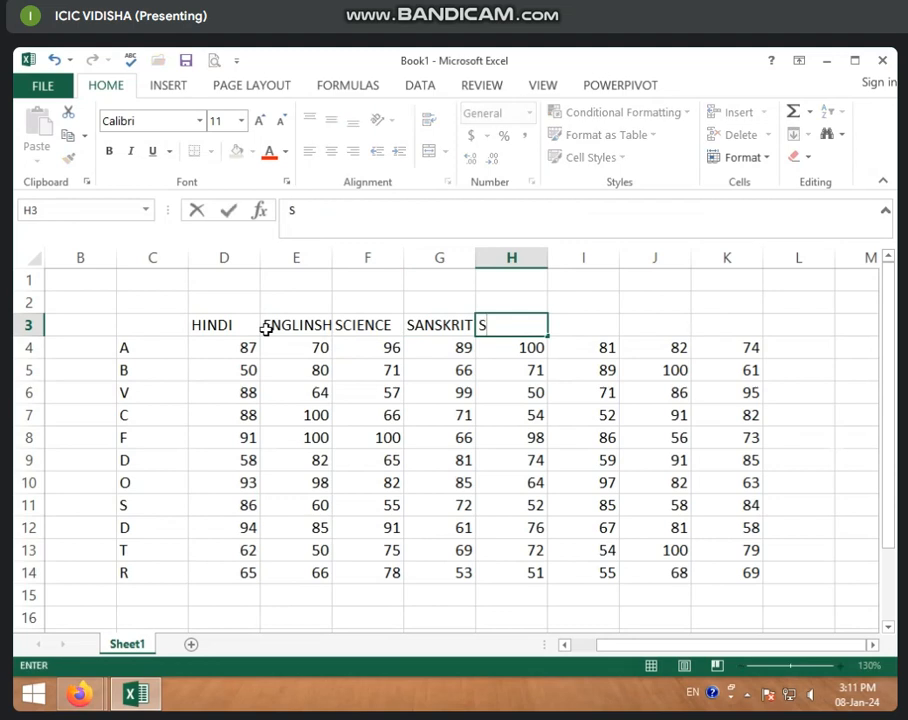
text(.SCIENCE)
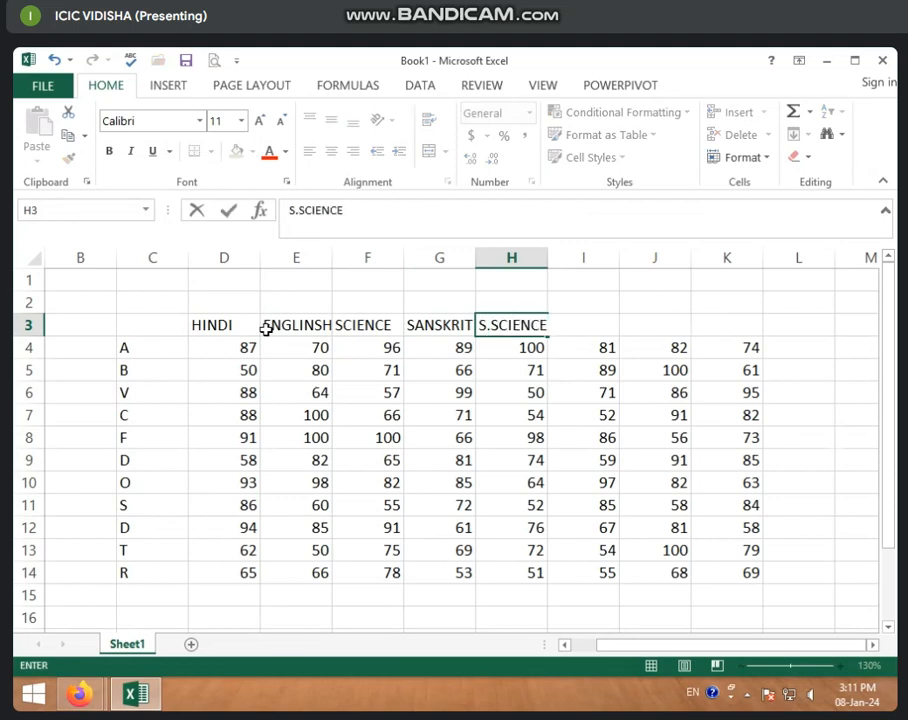
key(Tab)
text(MATHES)
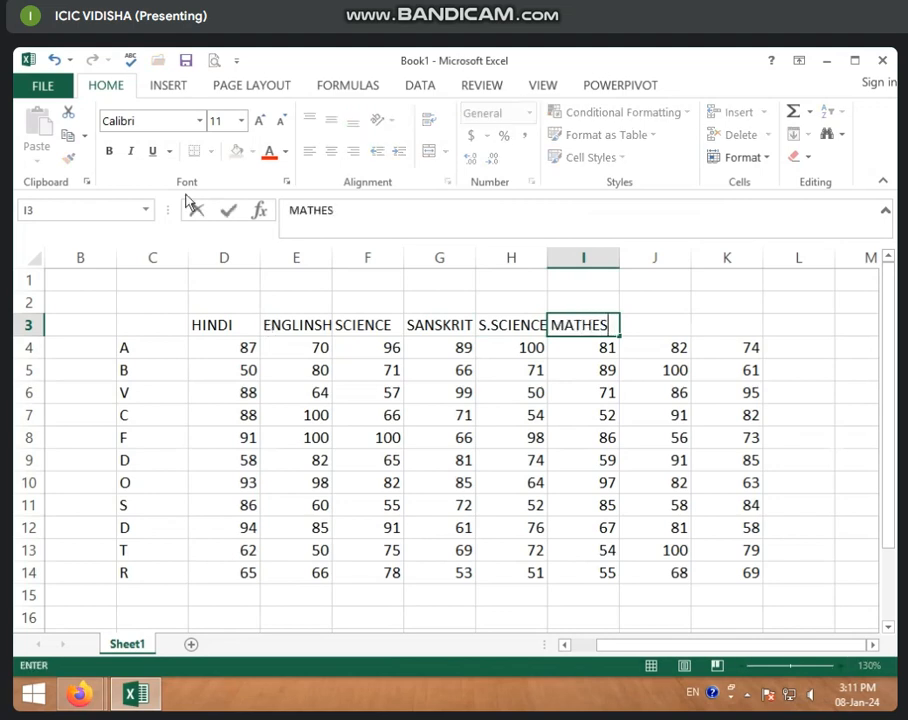
key(Return)
Clear the surplus numbers in columns J and K, which have no subject heading
click(581, 388)
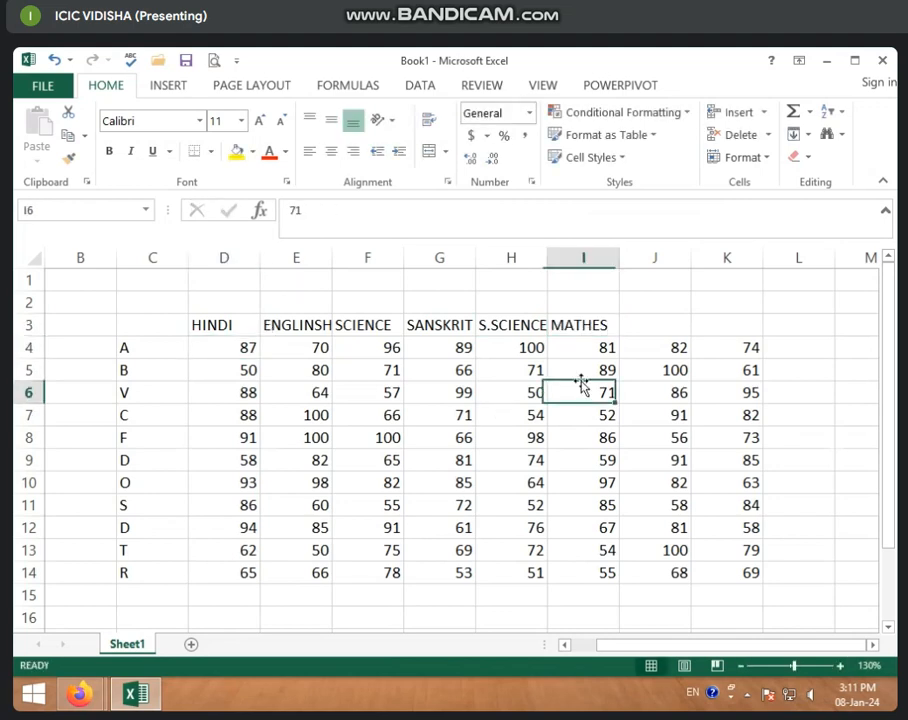
click(655, 326)
click(673, 376)
drag(667, 328, 784, 574)
key(Delete)
click(430, 440)
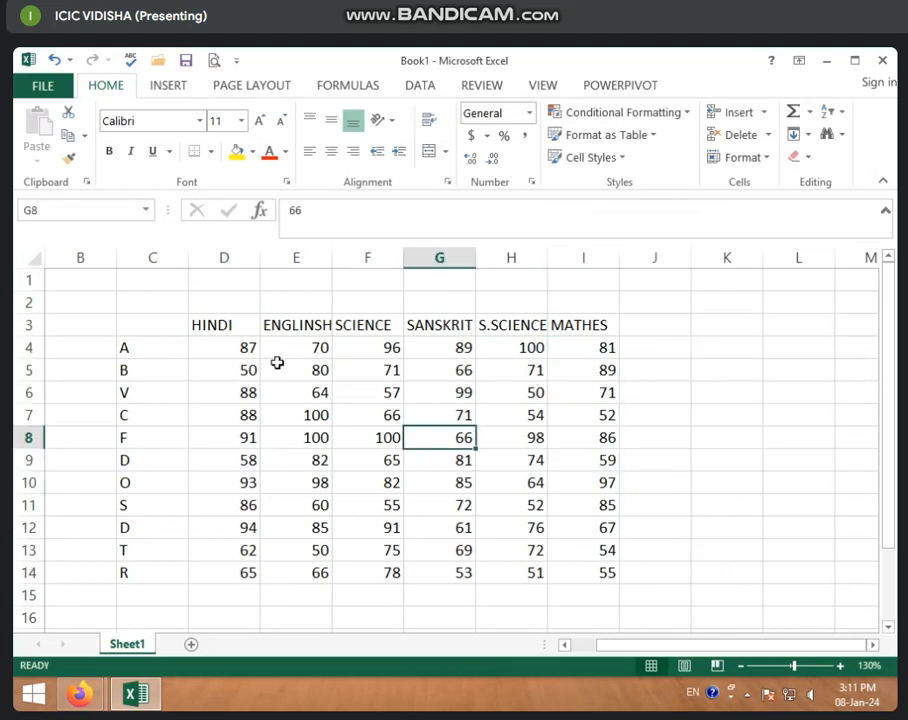
Try a Top 10 Items conditional formatting rule on the marks in D4:I14, limited to the top 5
click(251, 349)
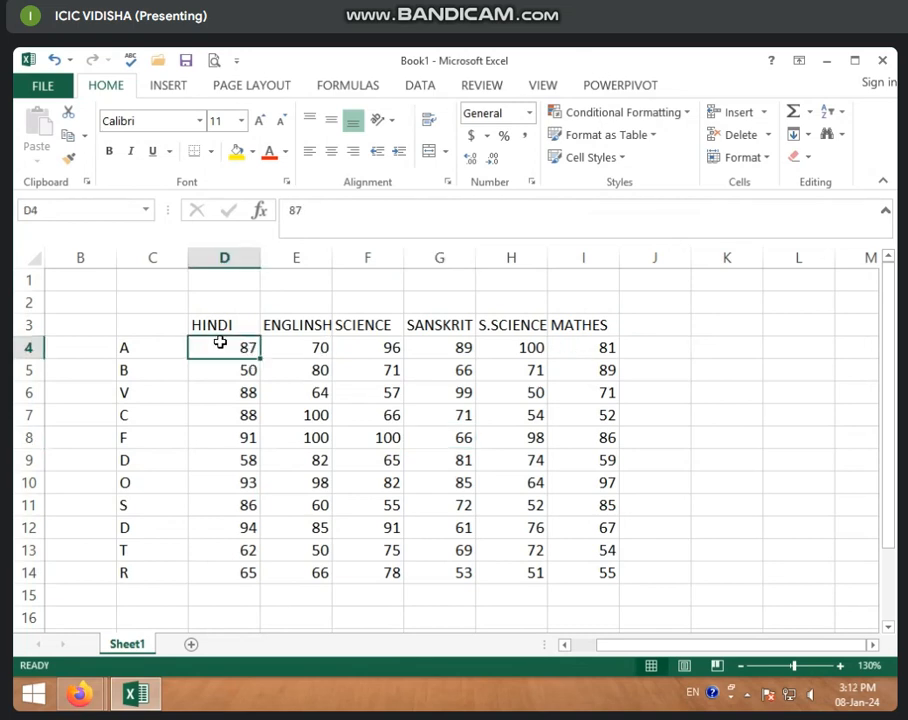
click(243, 435)
drag(213, 351, 584, 580)
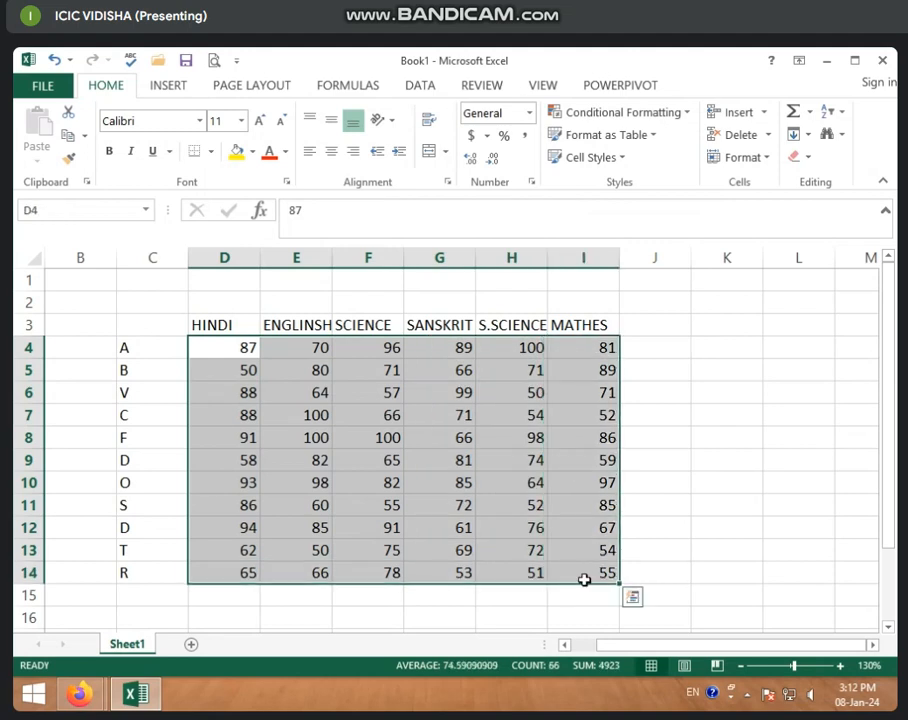
click(689, 113)
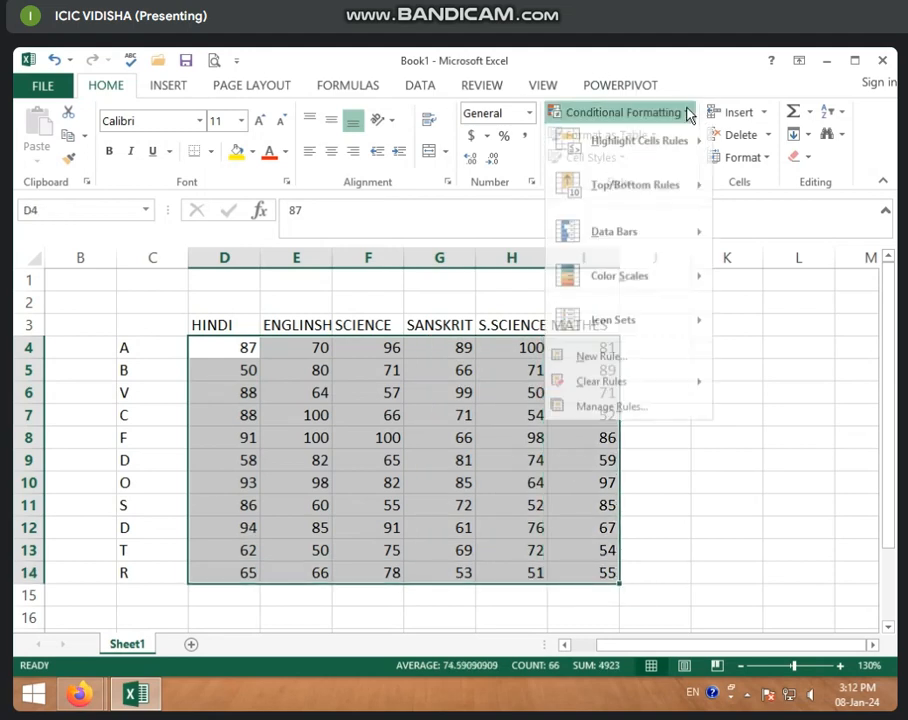
mouse_move(660, 195)
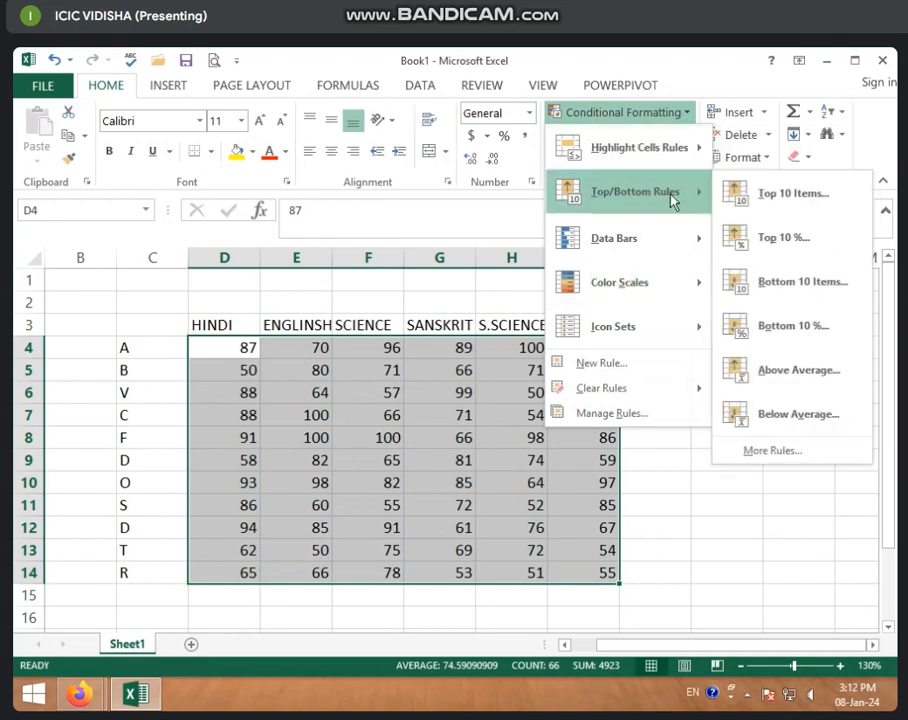
click(820, 203)
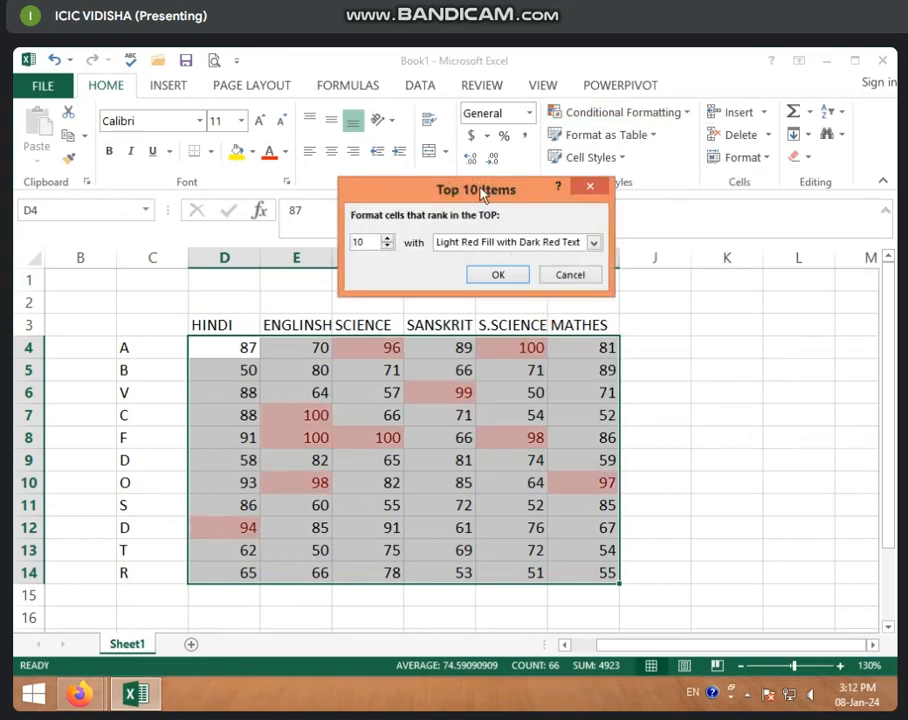
drag(472, 191, 292, 167)
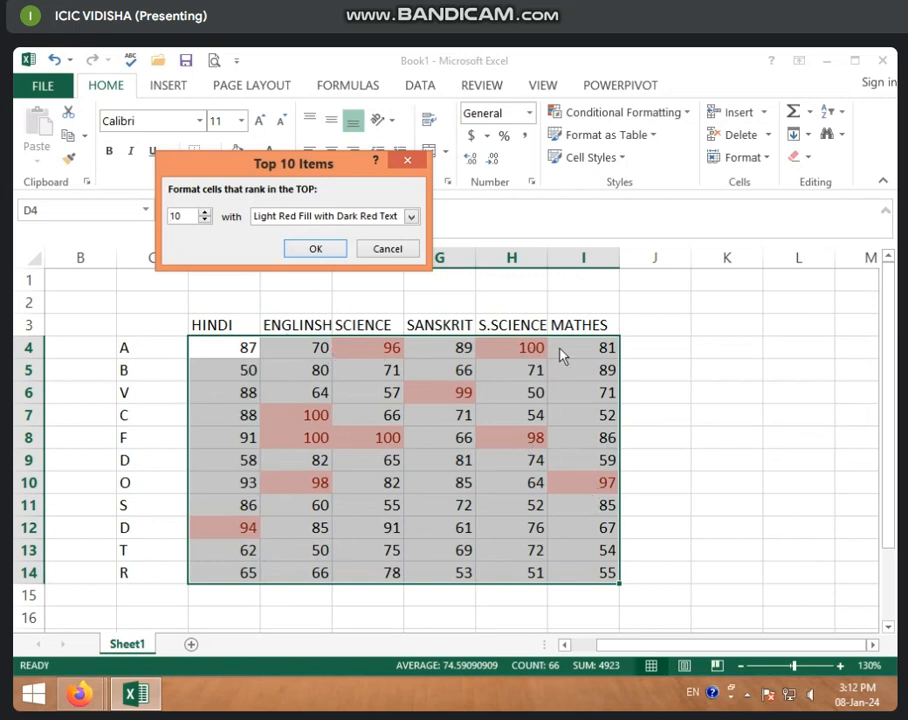
click(205, 220)
click(205, 220)
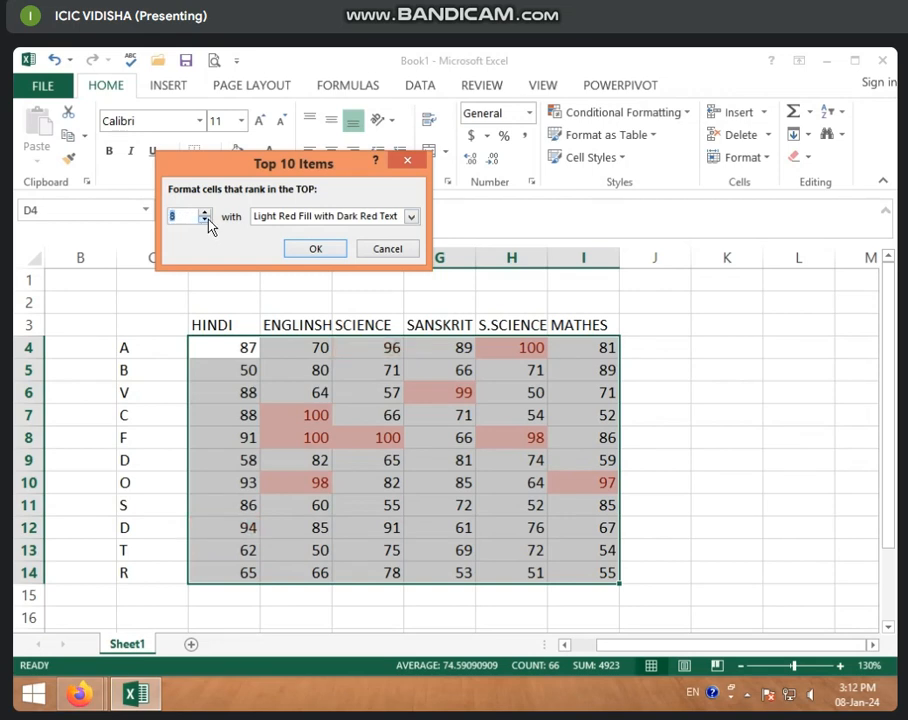
click(205, 220)
click(205, 220)
click(205, 220)
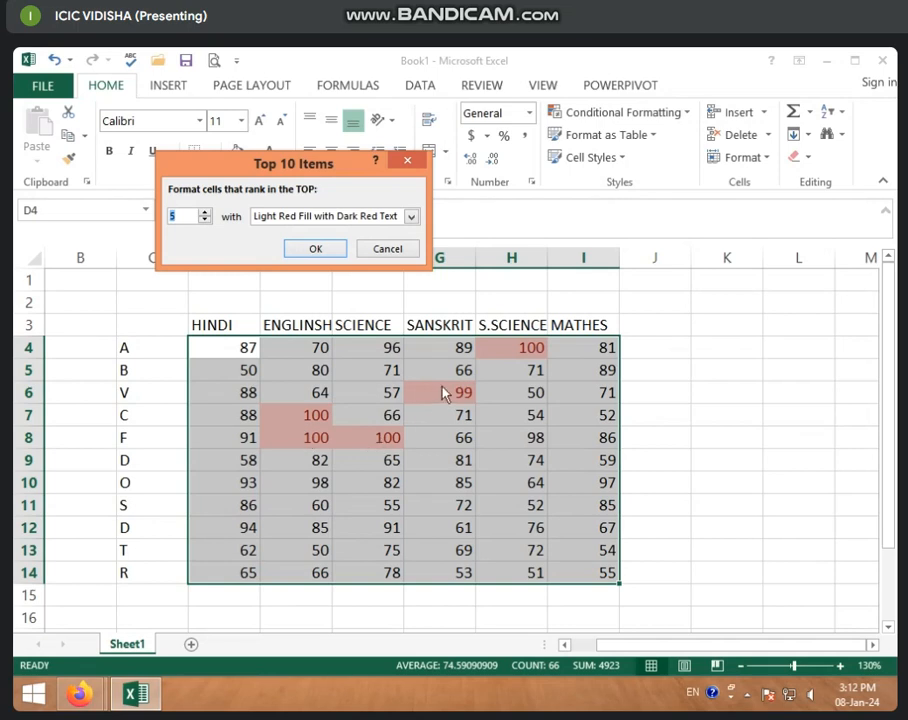
Preview Light Red Fill, Red Border and Yellow Fill with Dark Yellow Text for the top 5 marks, and cancel the rule
click(410, 216)
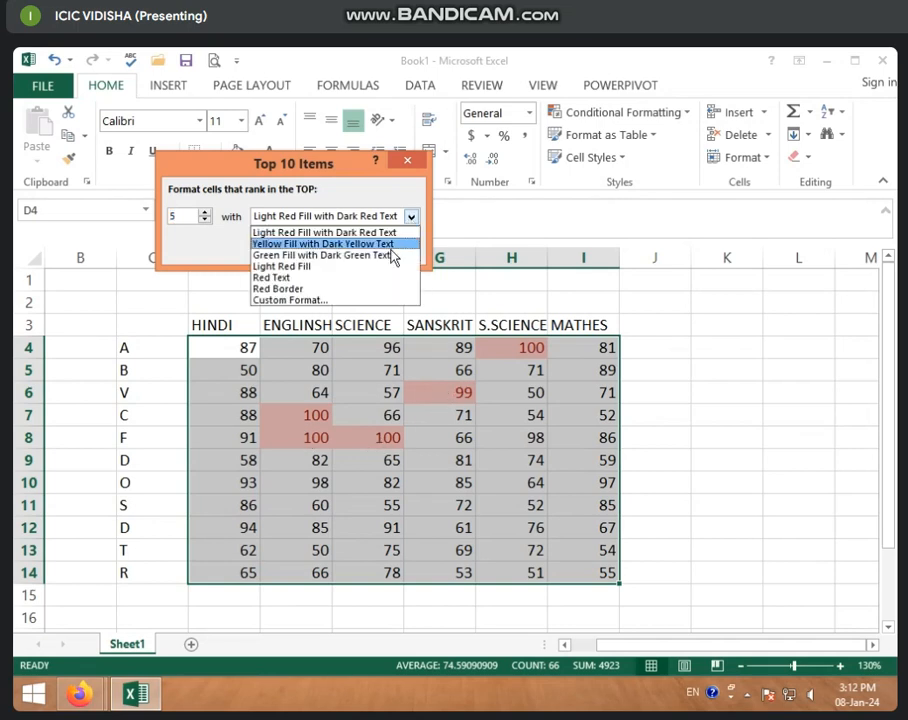
click(411, 217)
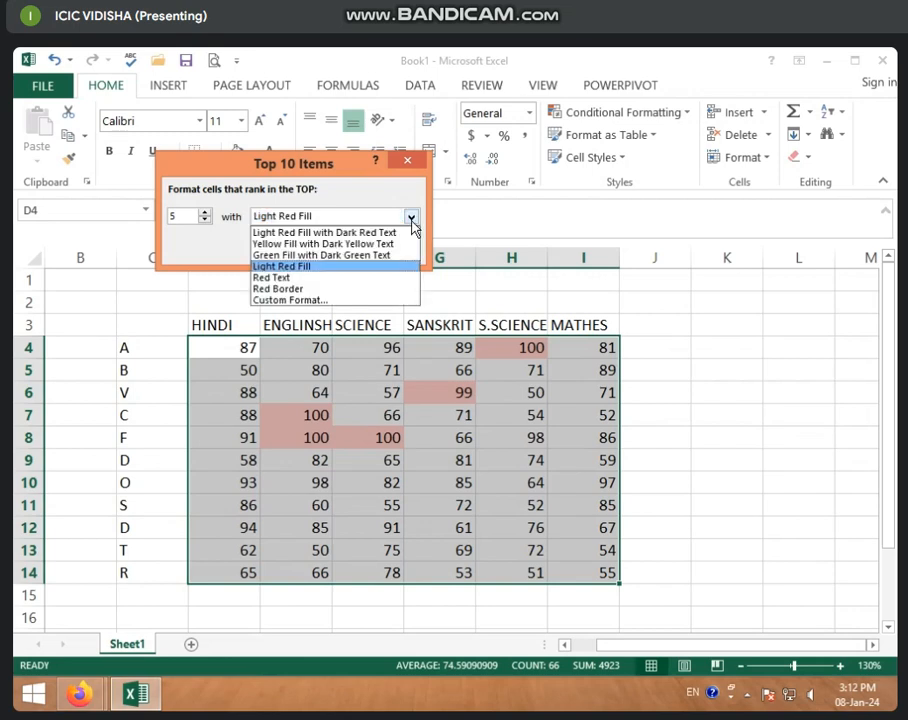
click(333, 289)
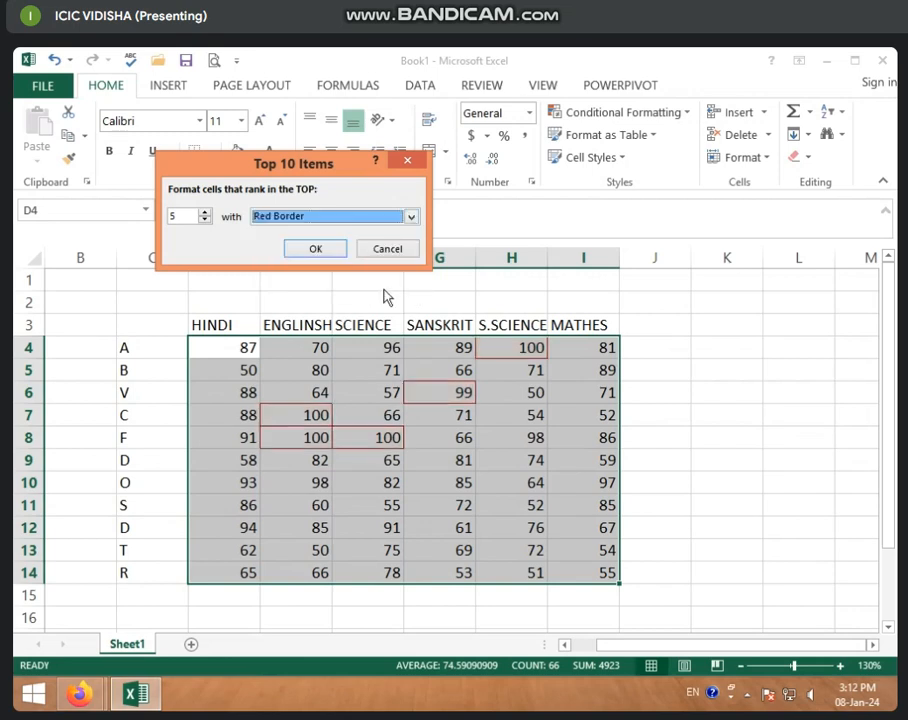
click(410, 217)
click(311, 245)
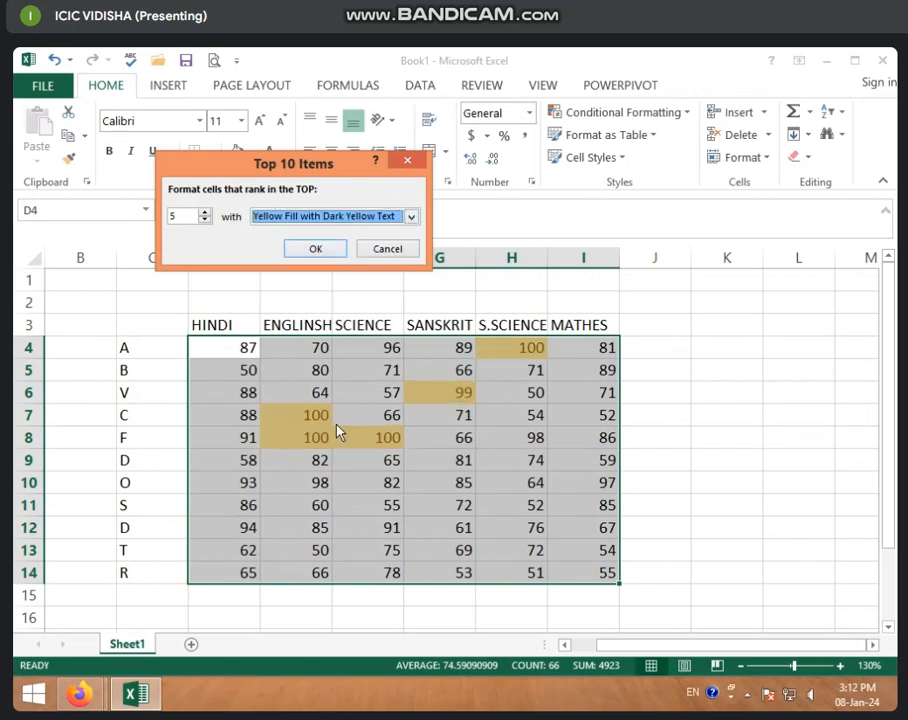
click(386, 250)
click(503, 414)
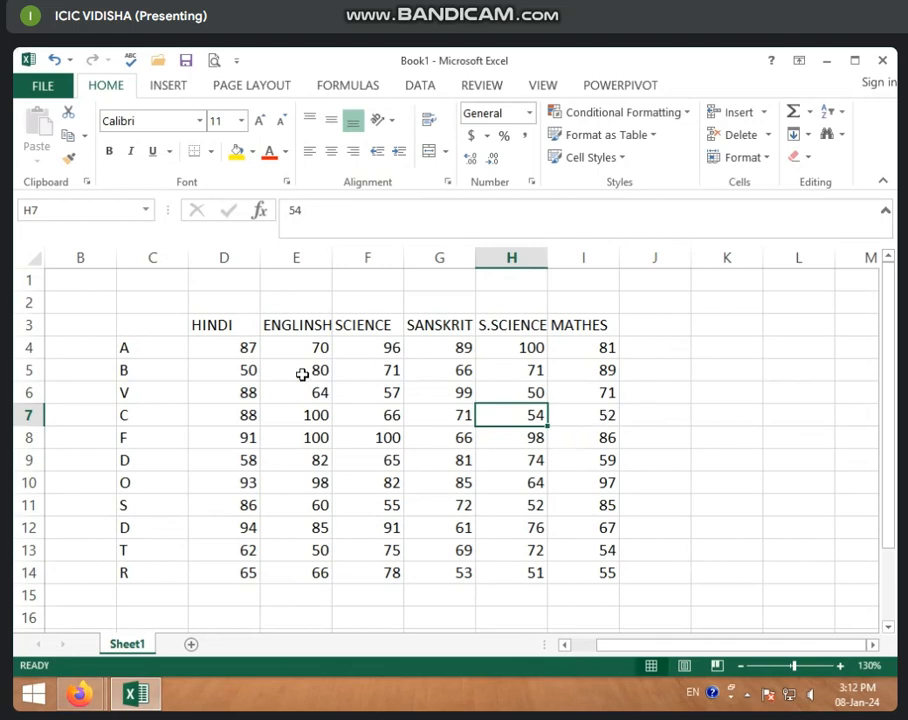
drag(245, 353, 644, 567)
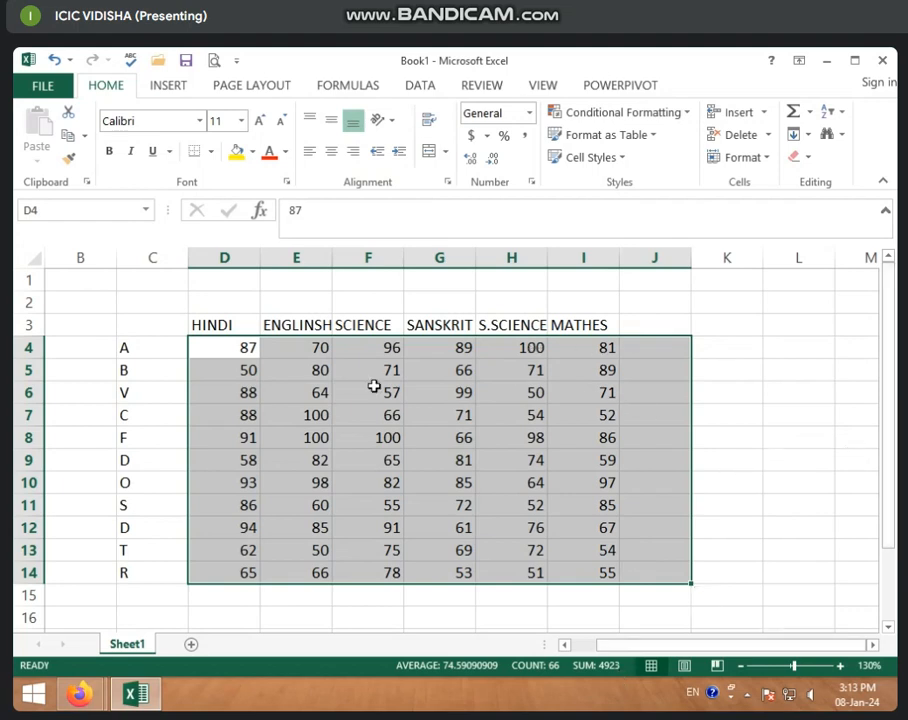
click(228, 391)
drag(240, 348, 511, 550)
Enter the heading TOTAL in J3, beside the MATHES heading
click(665, 328)
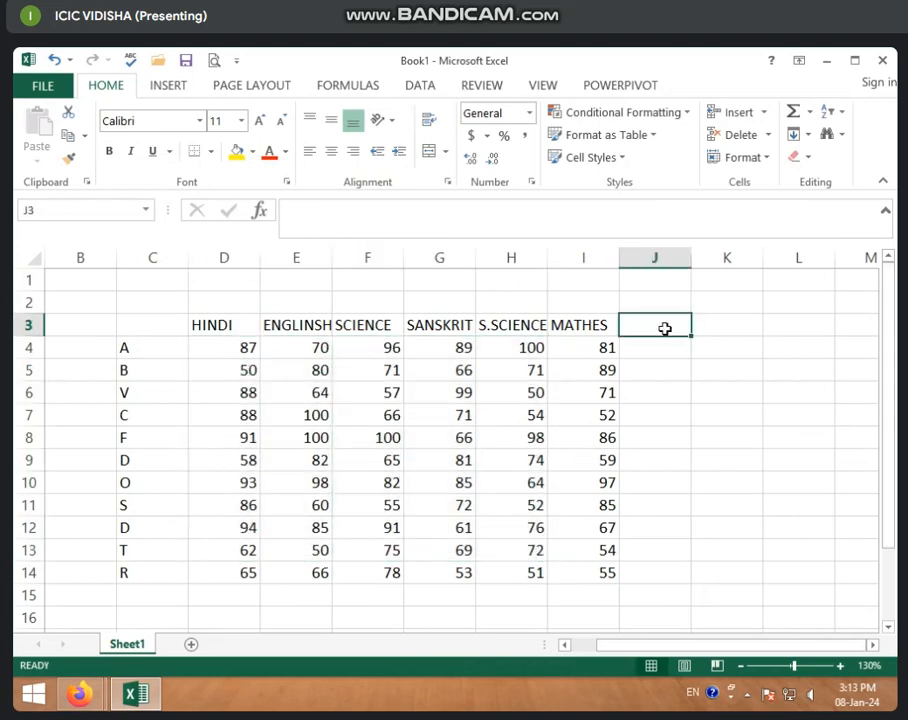
text(TOTA)
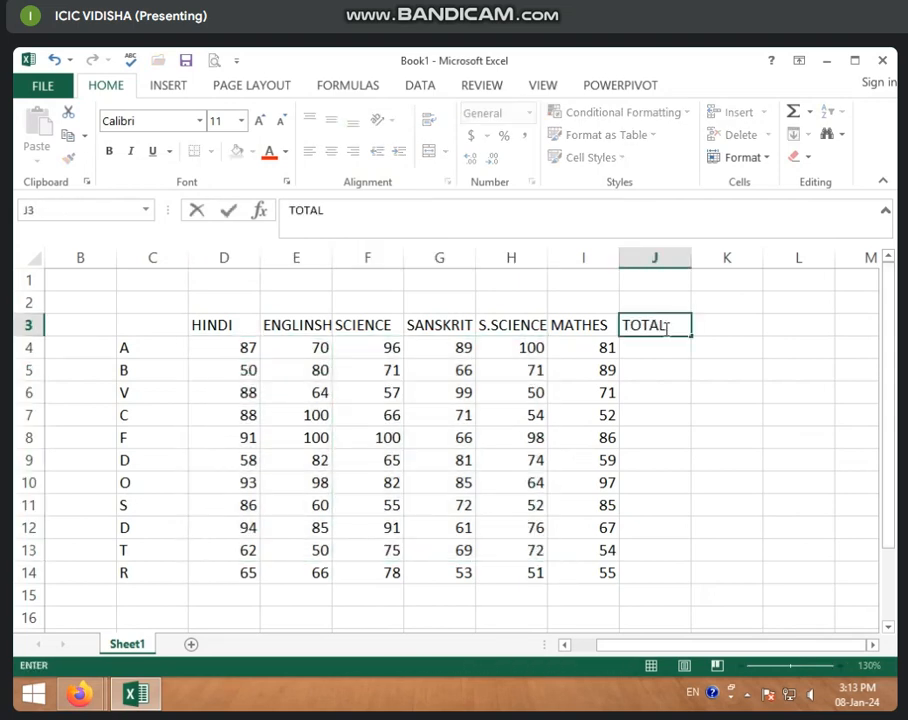
text(L)
click(578, 370)
Review the student labels in column C and student A's marks in each subject across row 4
drag(150, 347, 163, 568)
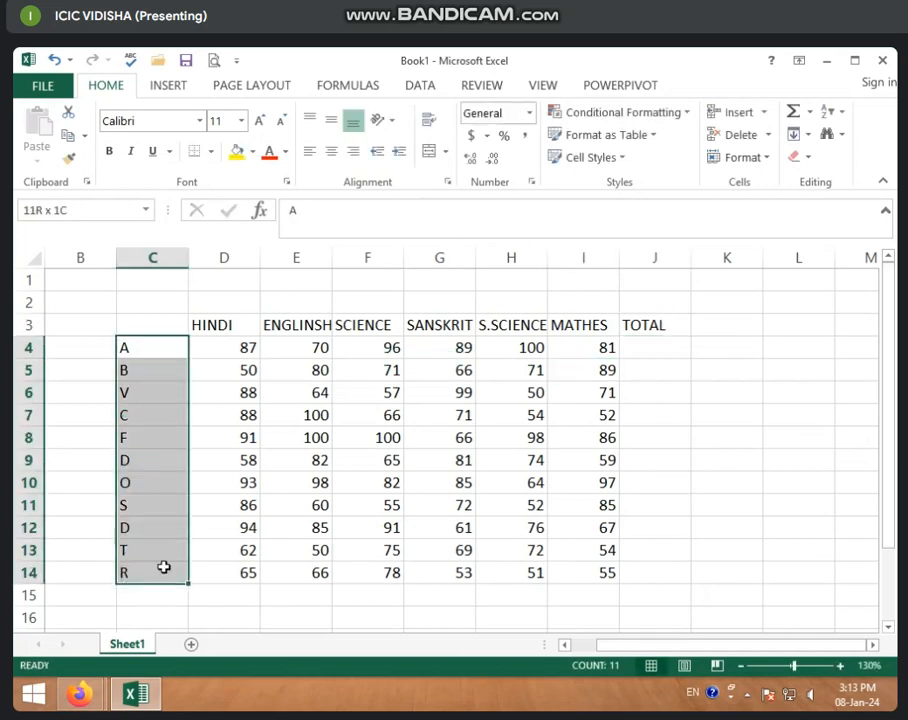
click(144, 347)
click(225, 349)
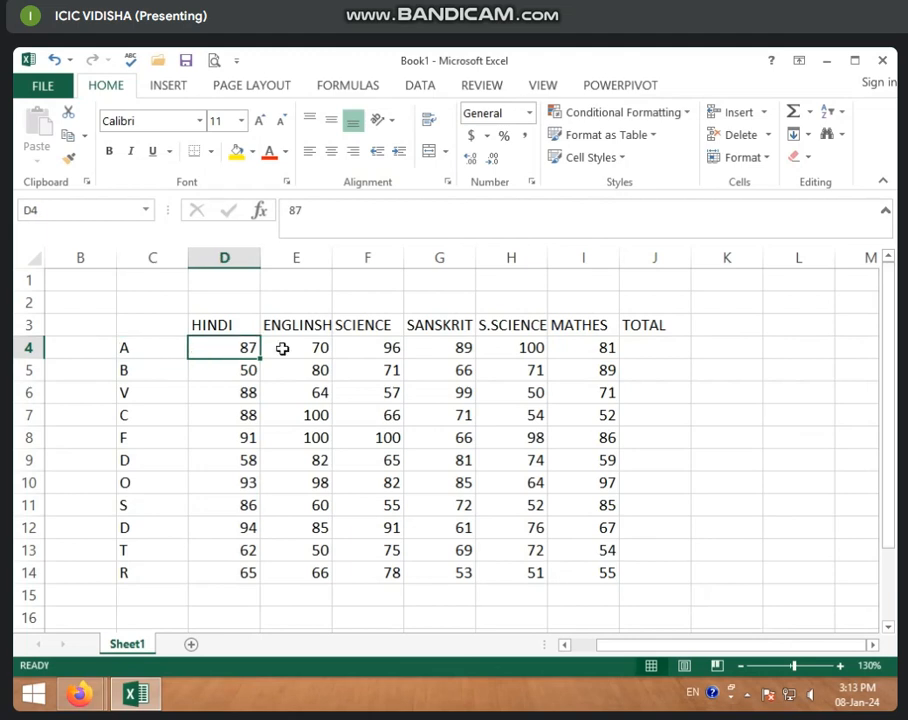
click(292, 349)
click(347, 348)
click(440, 348)
click(530, 349)
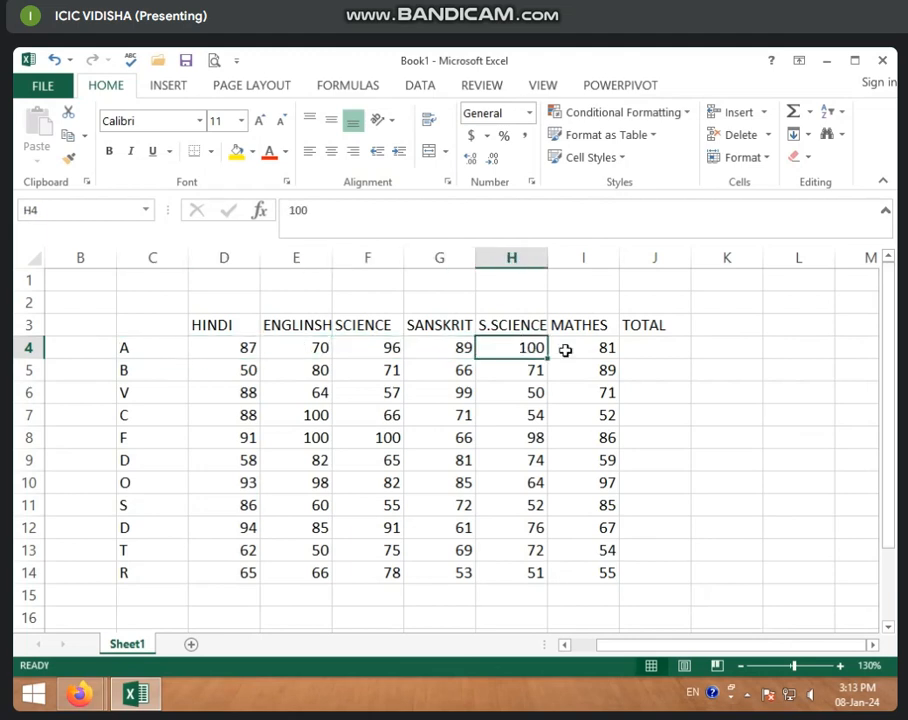
click(616, 349)
click(652, 348)
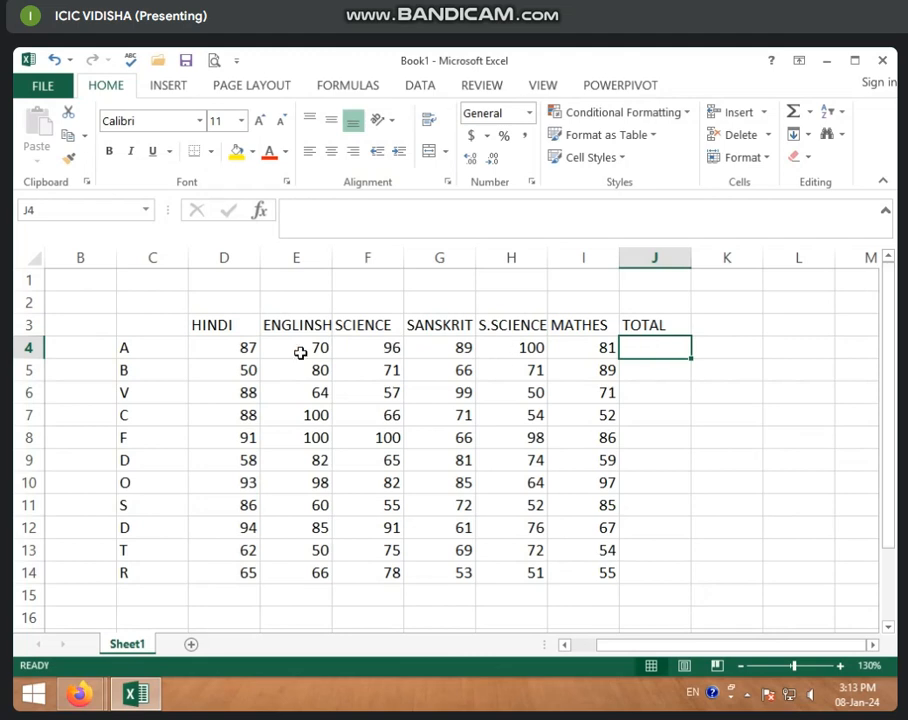
Sum each student's marks from columns D to I into the TOTAL column, J4:J14, using AutoSum
drag(227, 344, 647, 574)
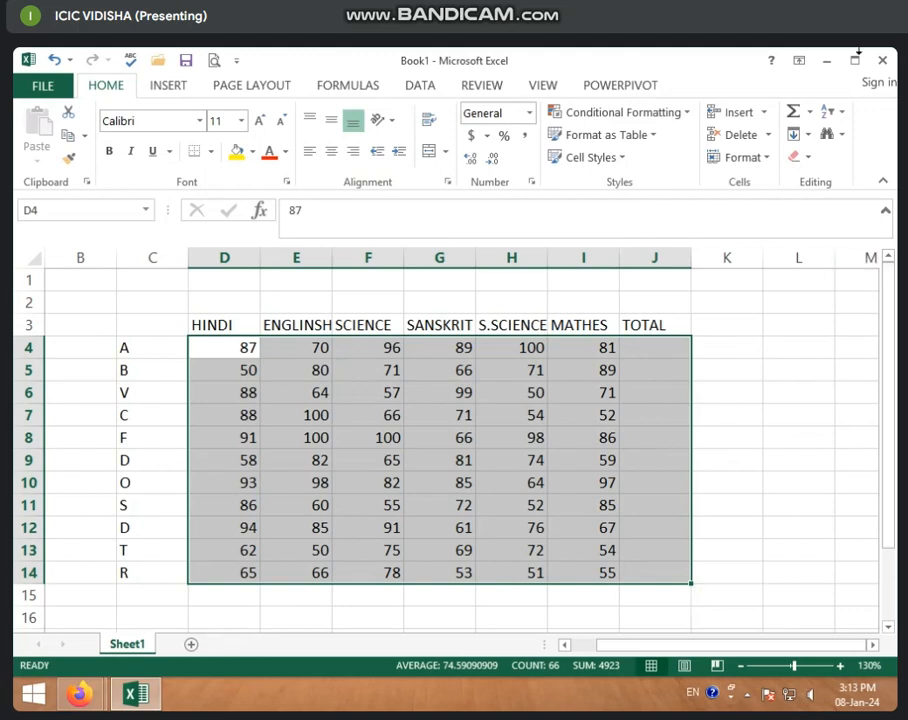
click(793, 113)
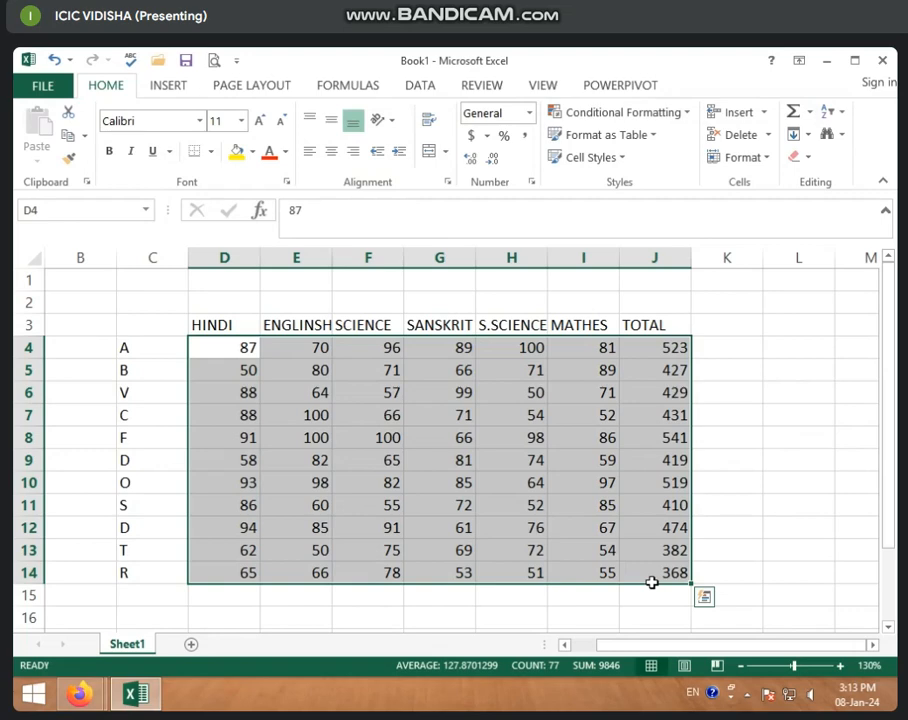
click(241, 352)
drag(241, 352, 661, 573)
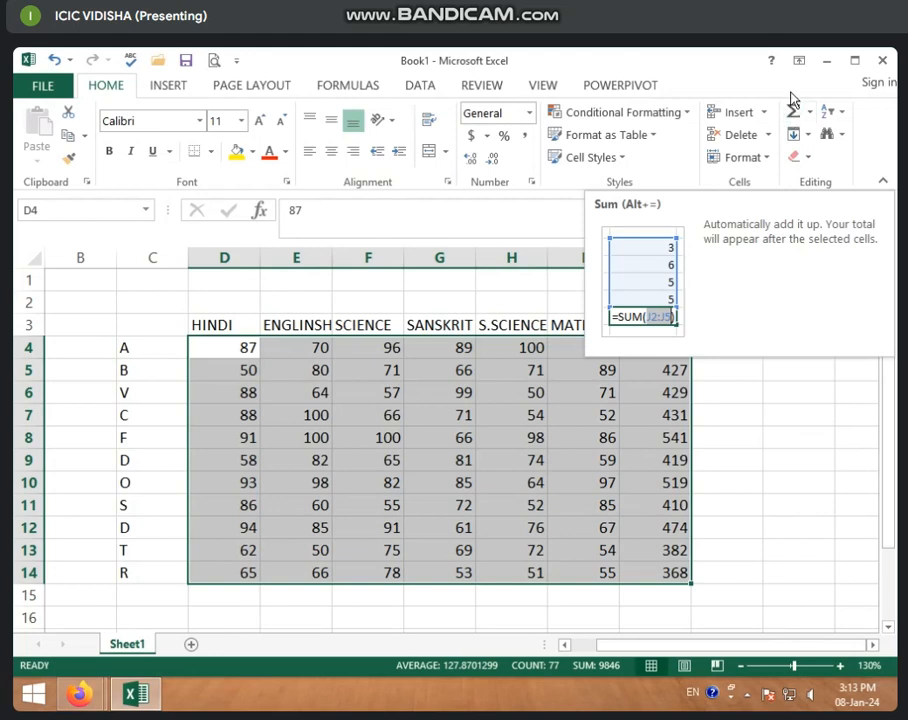
click(583, 437)
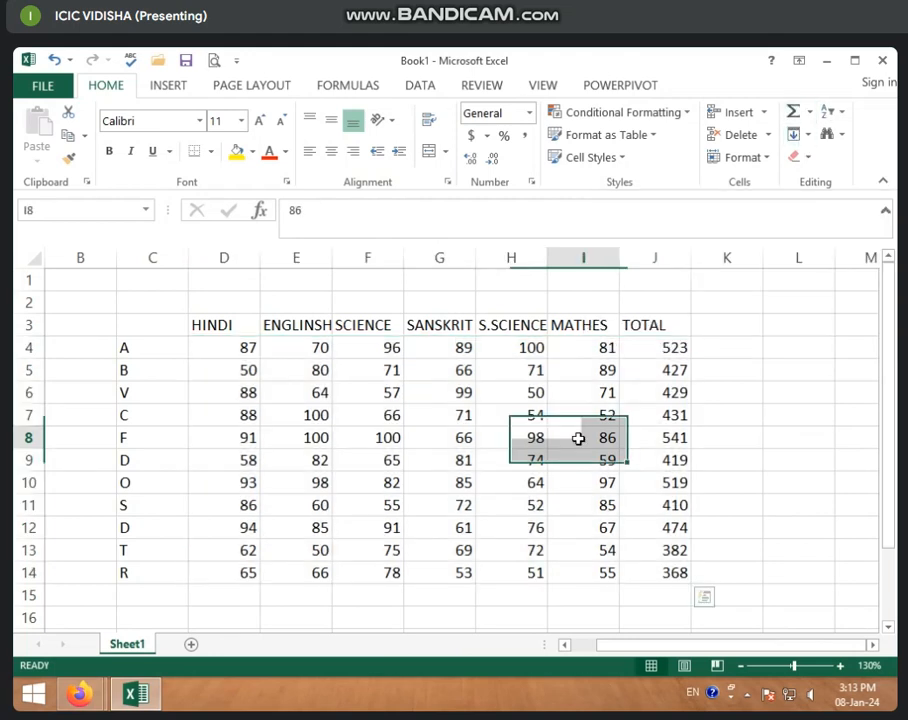
Set up a Top 10 Items conditional formatting rule on the totals in J4:J14, limited to the top 3
drag(658, 350, 669, 572)
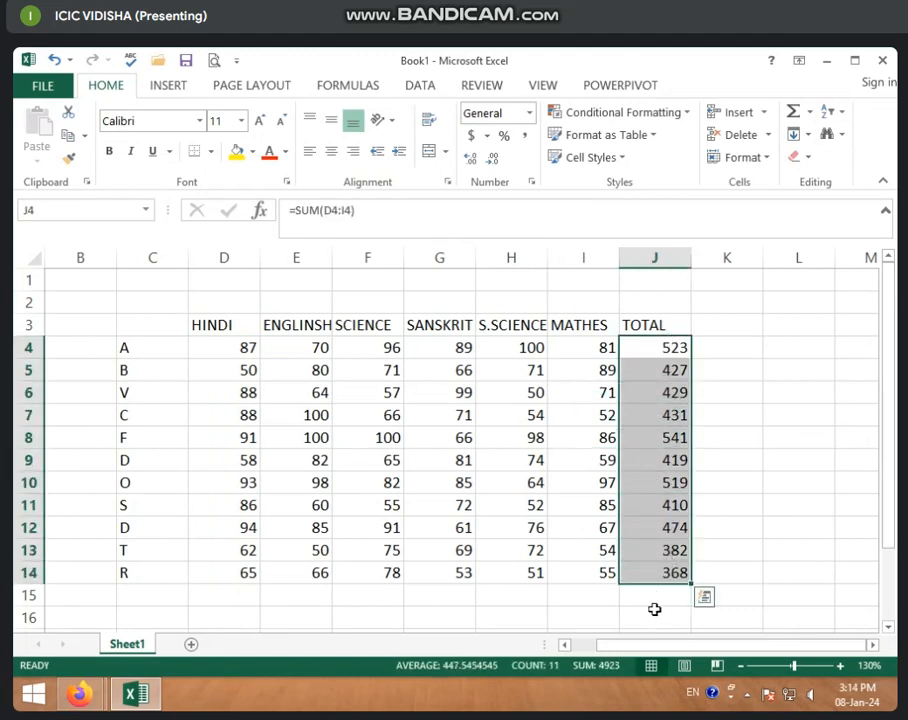
click(648, 348)
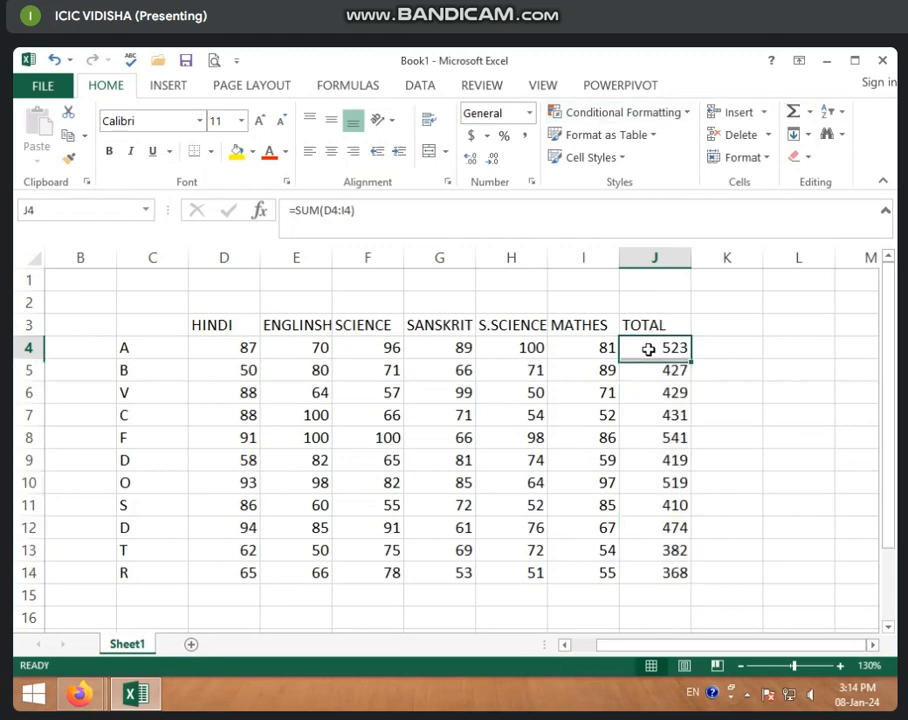
drag(648, 348, 640, 571)
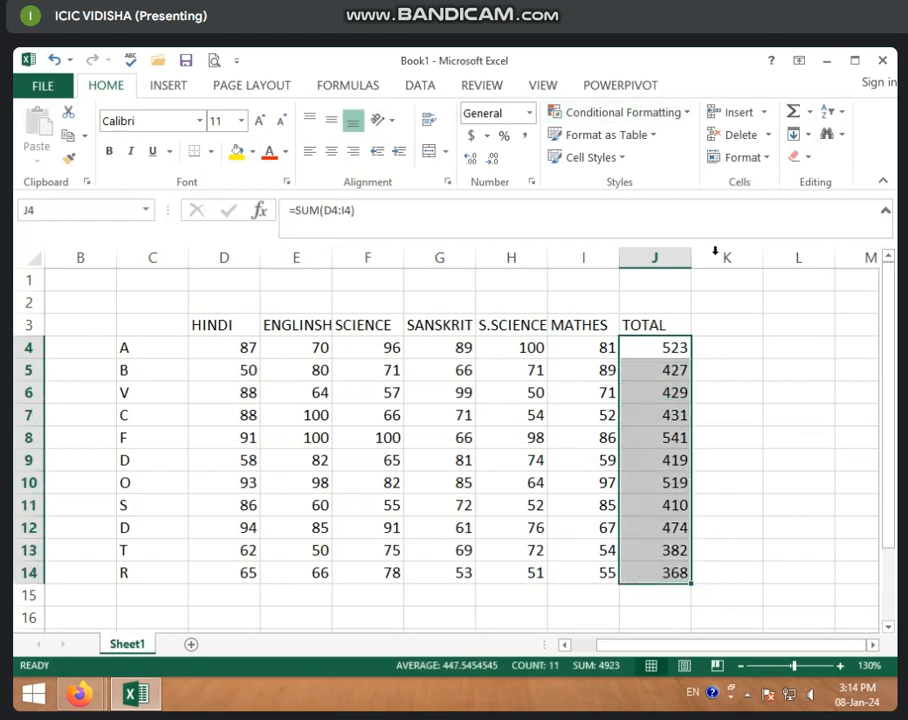
click(680, 116)
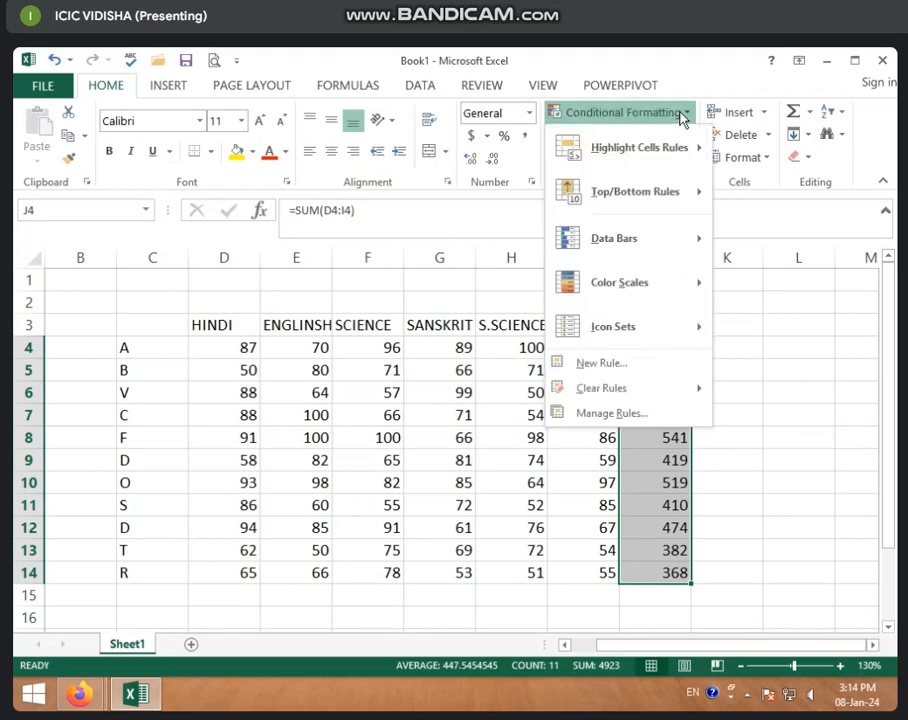
mouse_move(635, 191)
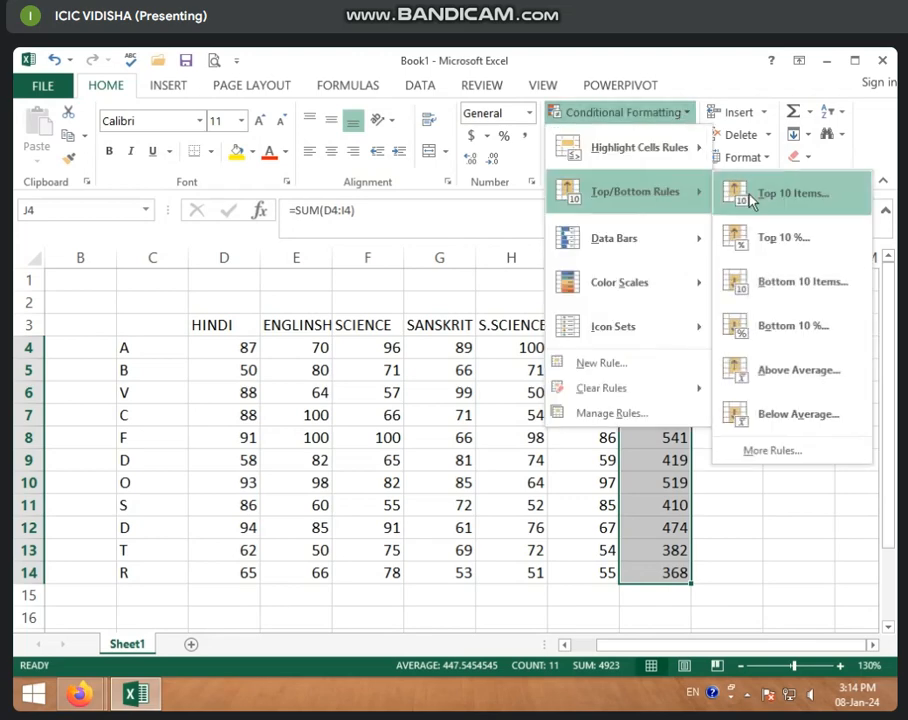
click(780, 198)
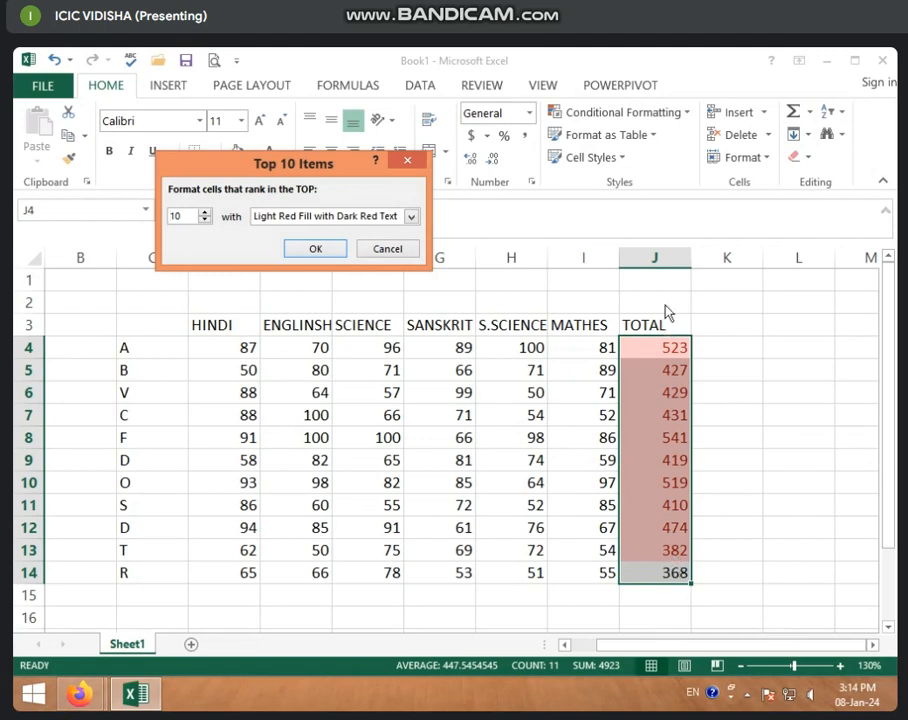
drag(191, 214, 88, 210)
text(3)
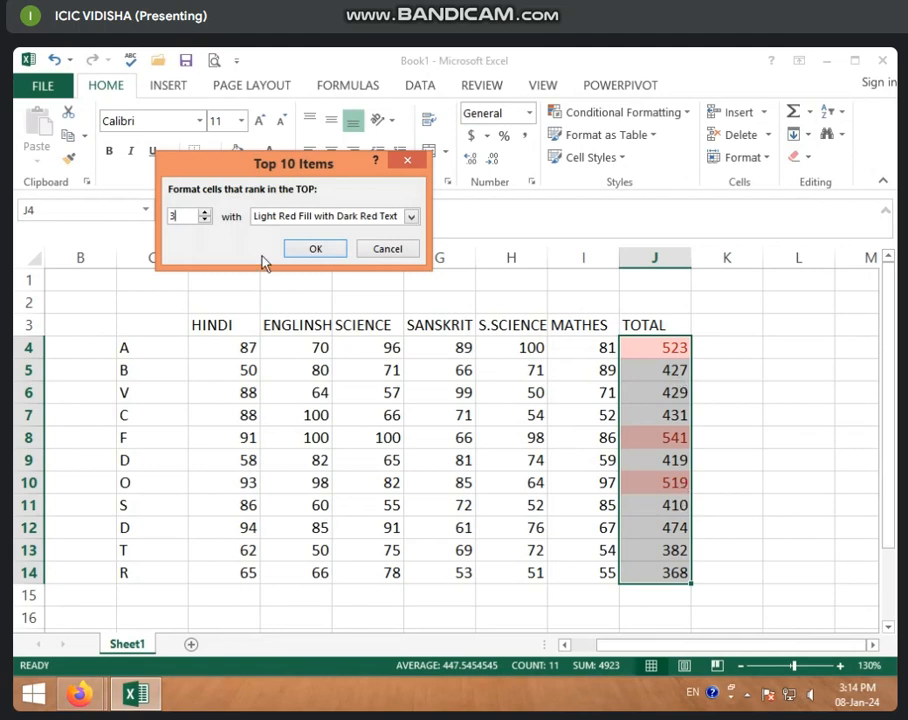
Choose Green Fill with Dark Green Text as the format for the top 3 totals and apply the rule
click(411, 216)
click(321, 234)
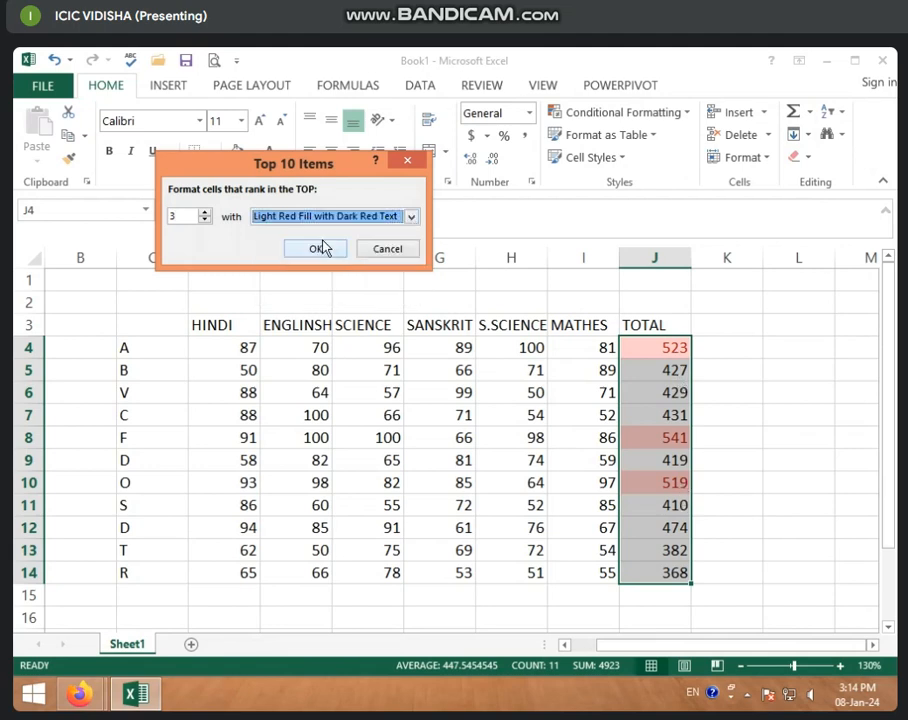
click(411, 216)
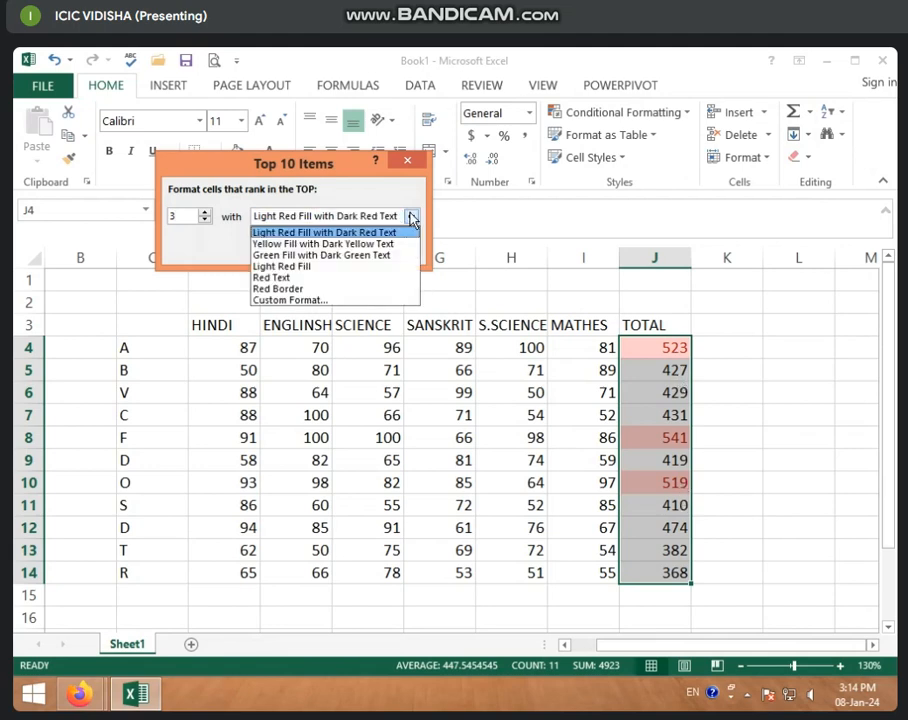
click(328, 255)
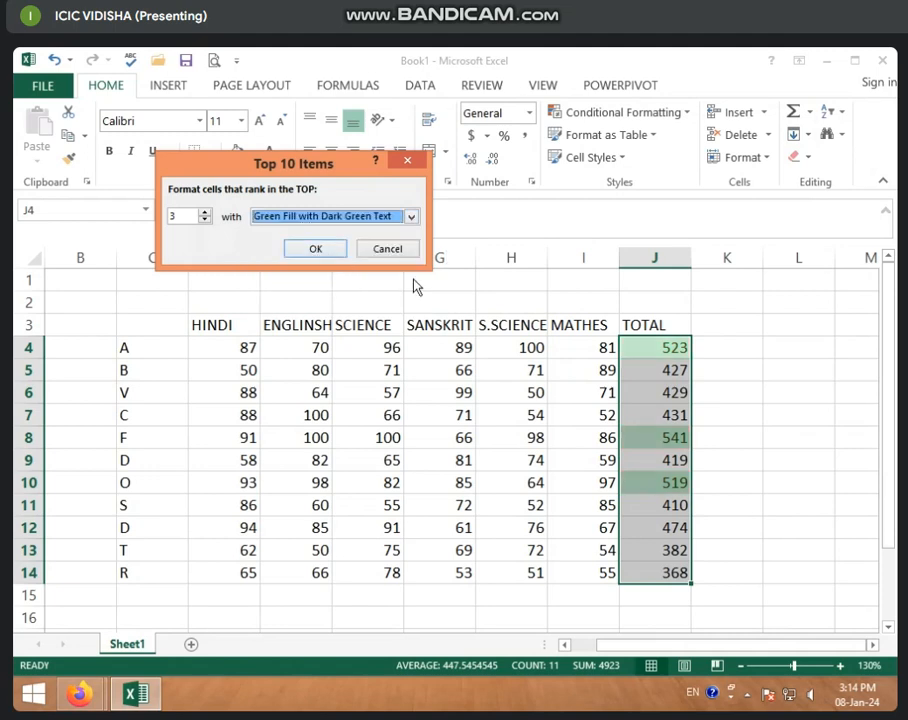
click(320, 249)
click(594, 396)
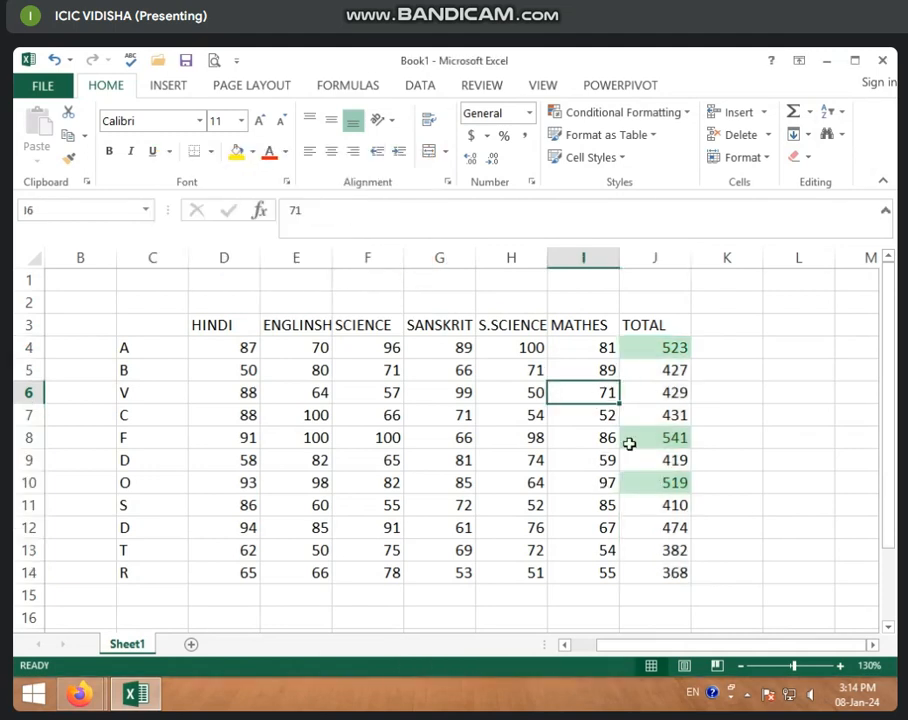
Change student A's marks in row 4 to 50 in SCIENCE and 30 in SANSKRIT
click(428, 396)
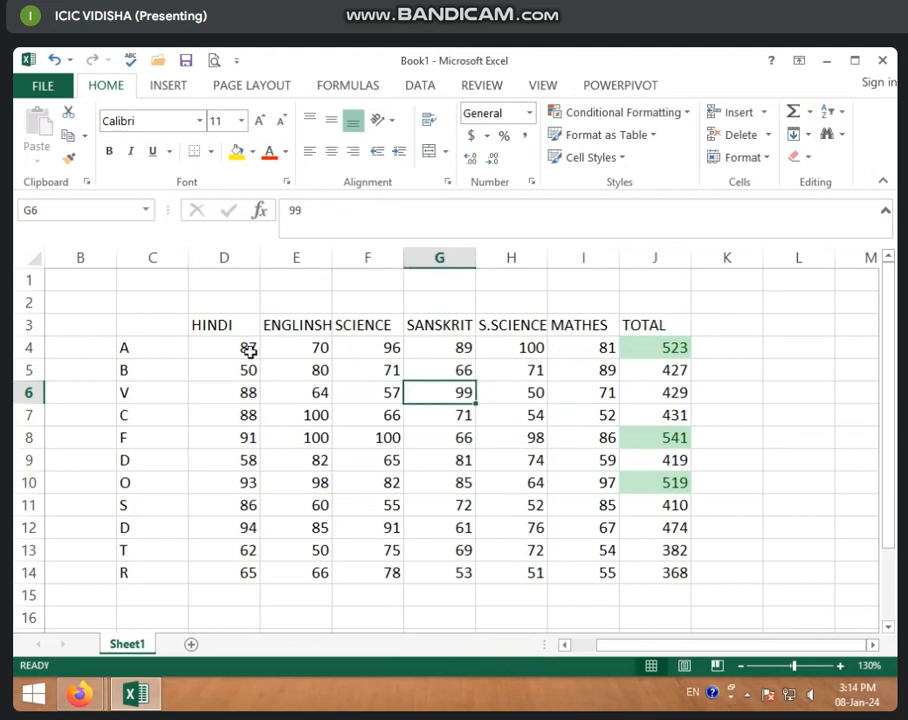
click(388, 350)
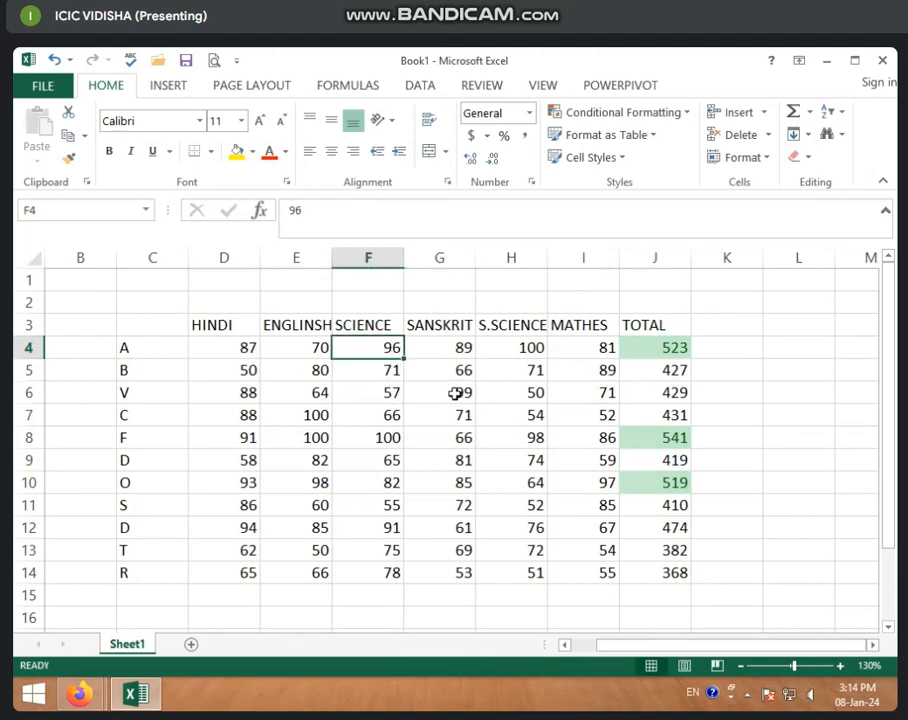
text(50)
key(Return)
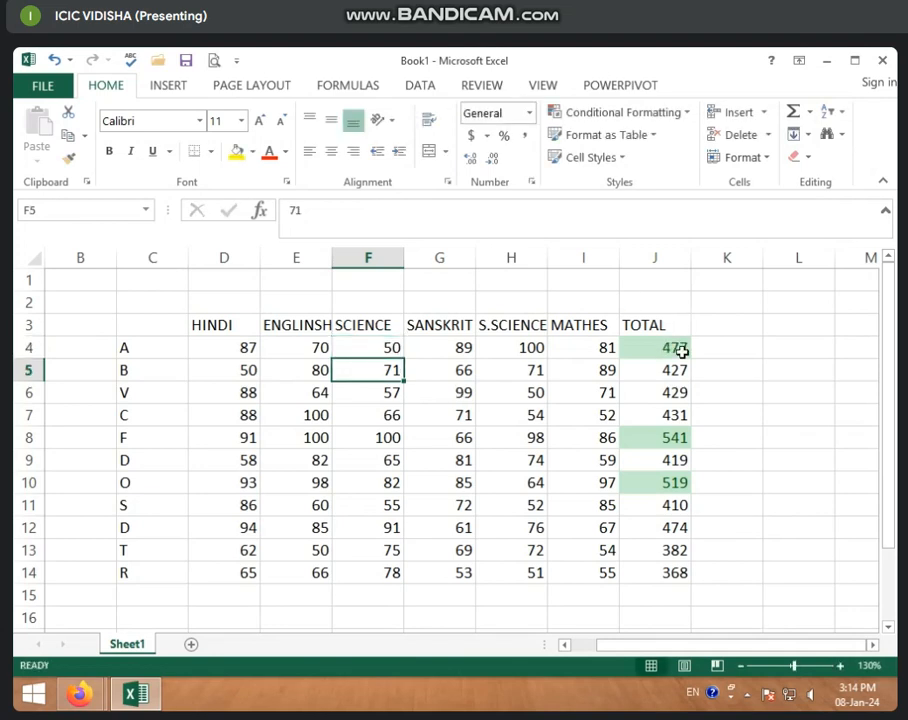
click(466, 349)
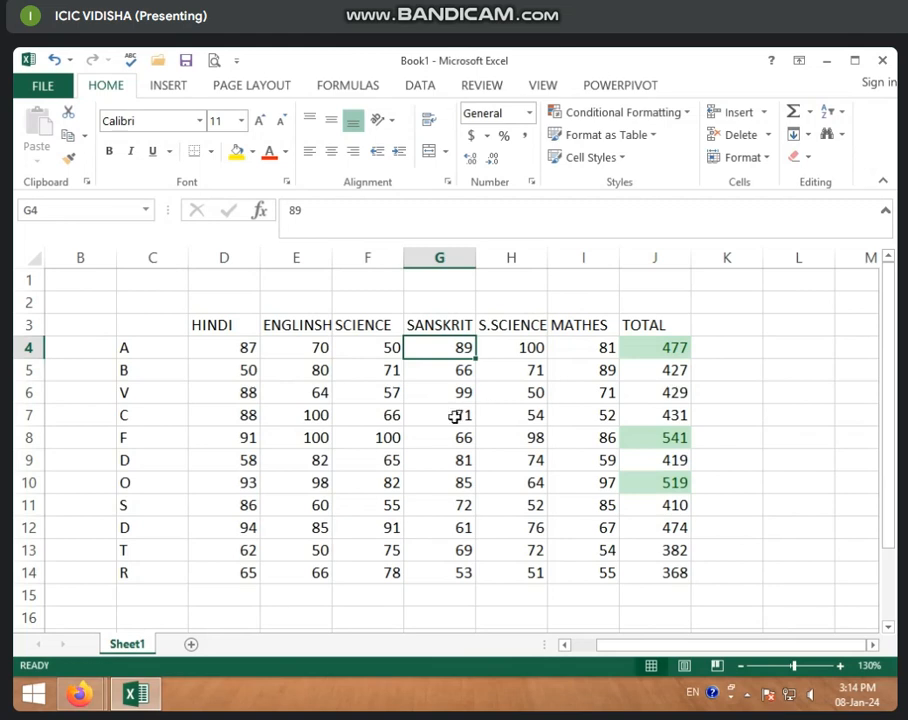
text(30)
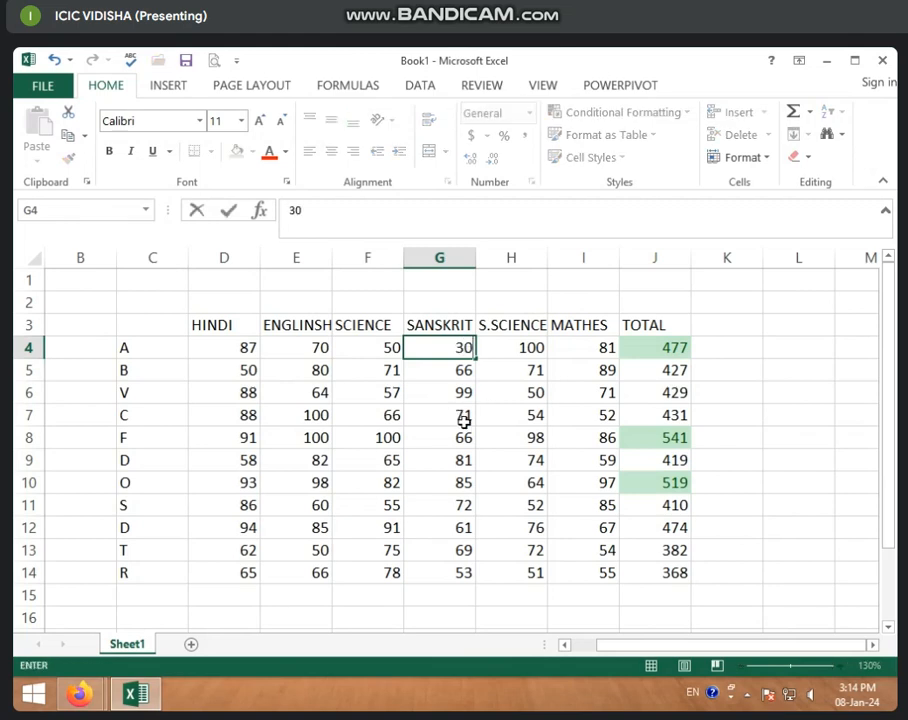
key(Return)
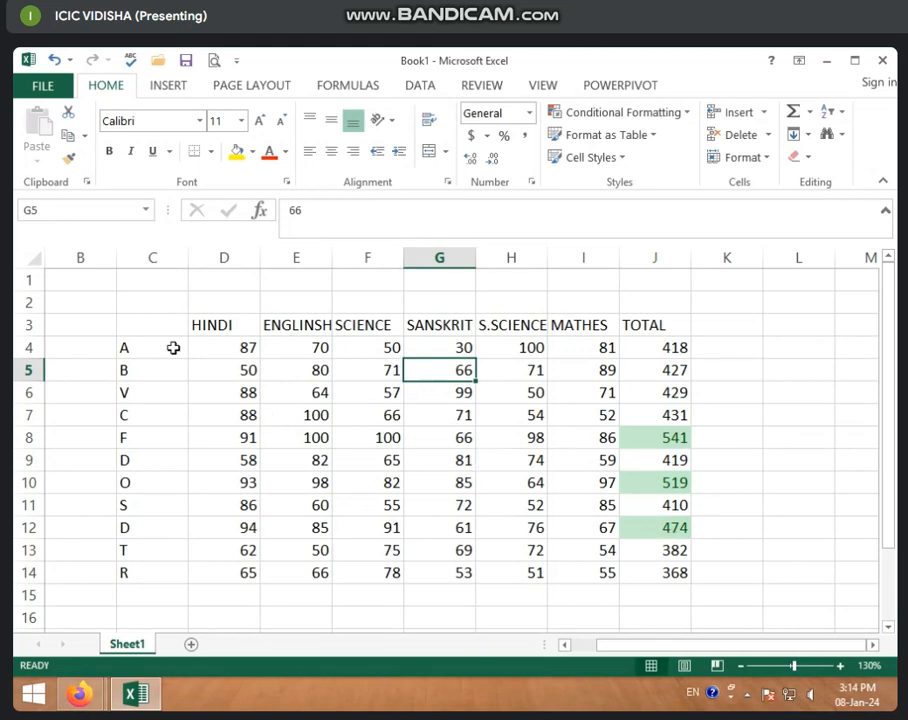
Select all the student totals in J4:J14 for conditional formatting
click(662, 349)
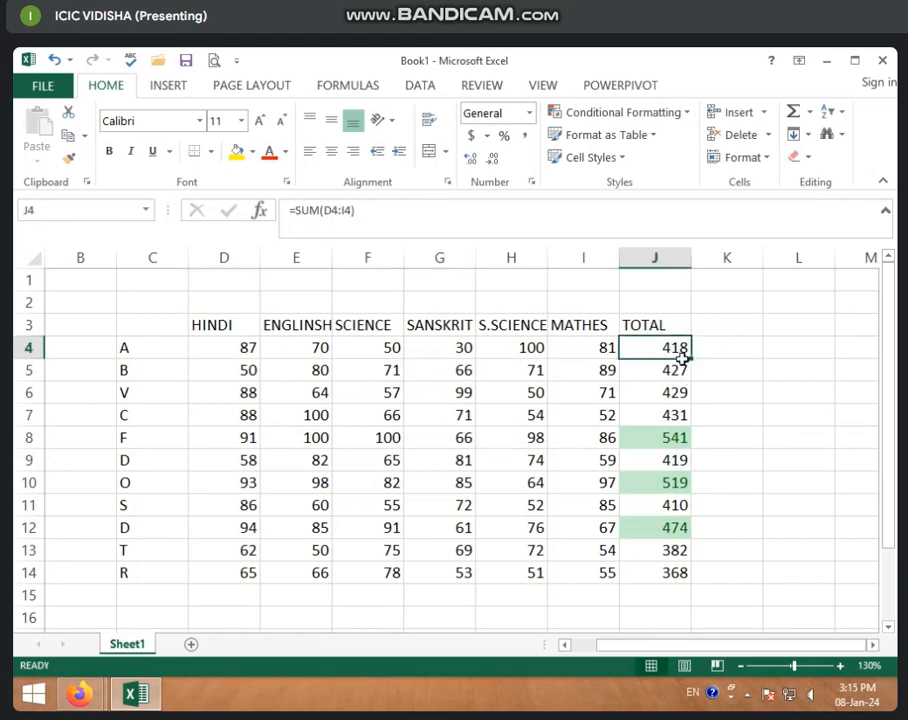
drag(667, 347, 685, 575)
click(669, 352)
click(651, 450)
drag(669, 352, 677, 571)
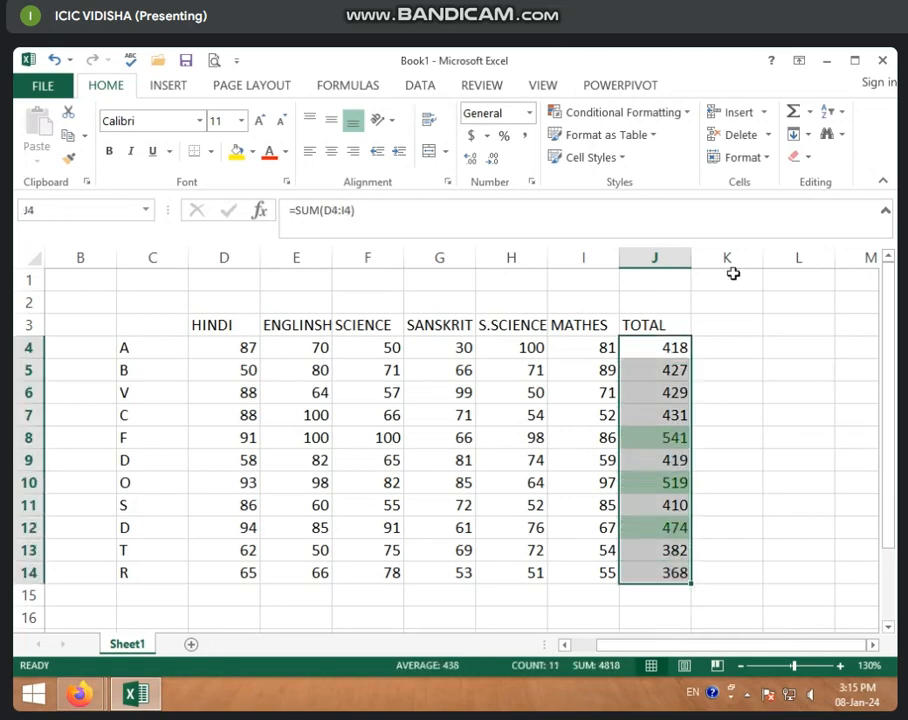
click(657, 136)
click(686, 113)
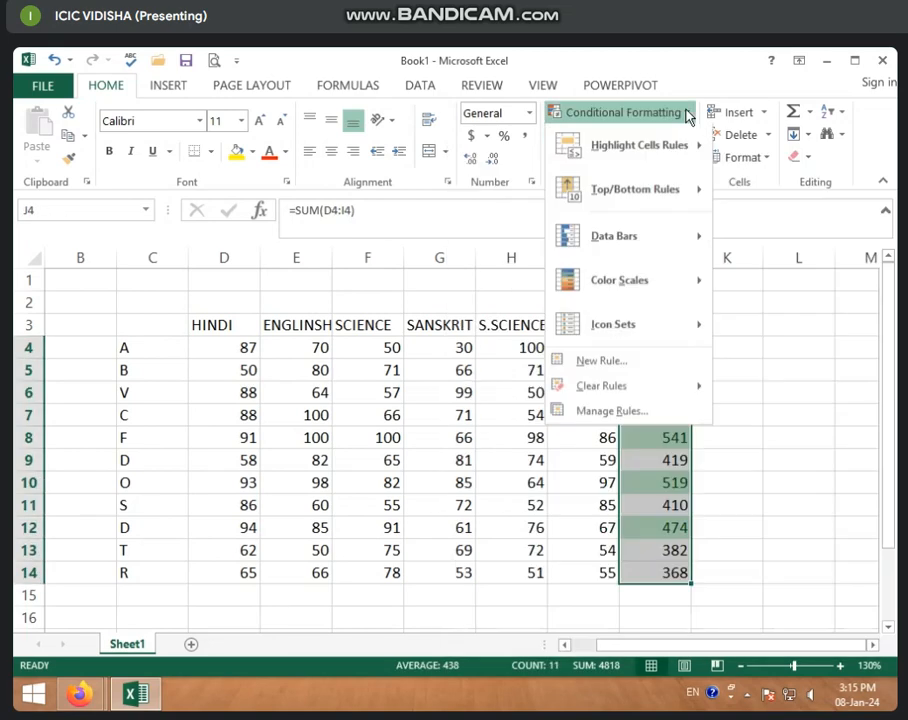
mouse_move(662, 196)
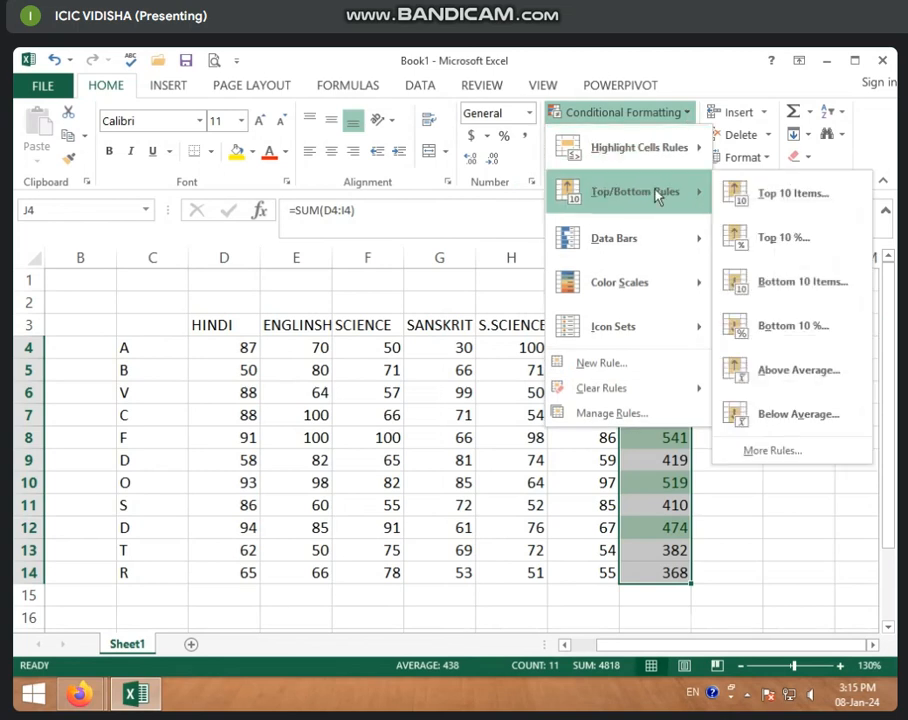
click(794, 196)
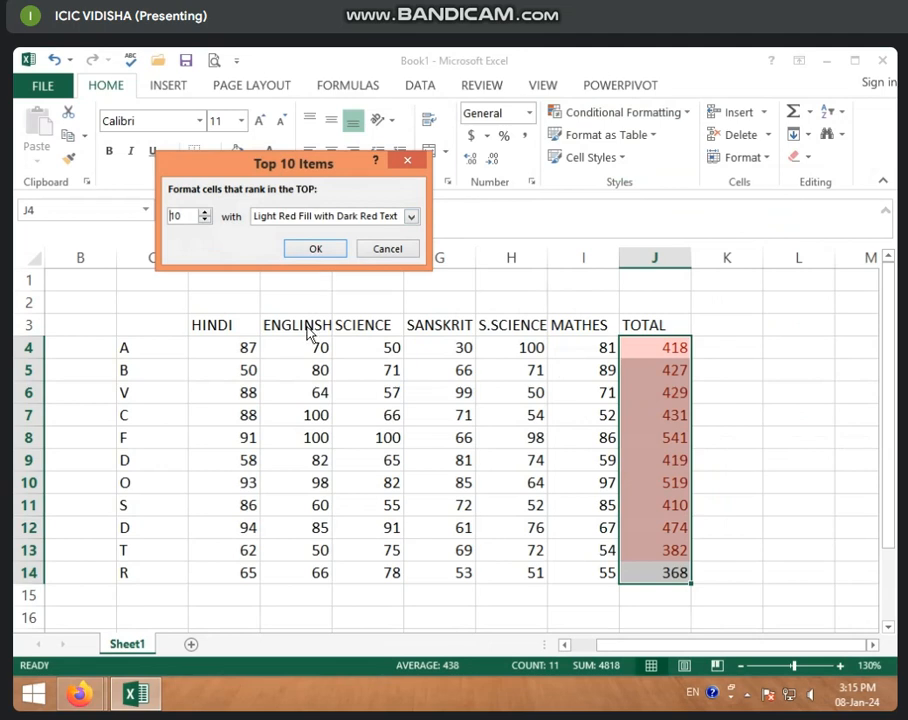
click(410, 247)
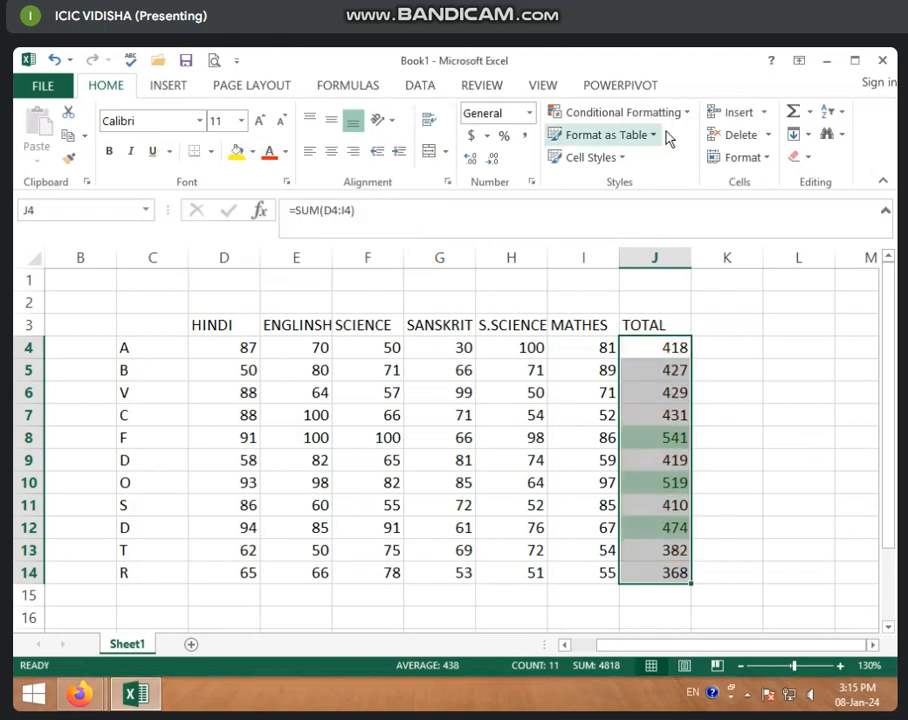
Open the Top/Bottom Rules of conditional formatting for the selected totals
click(693, 116)
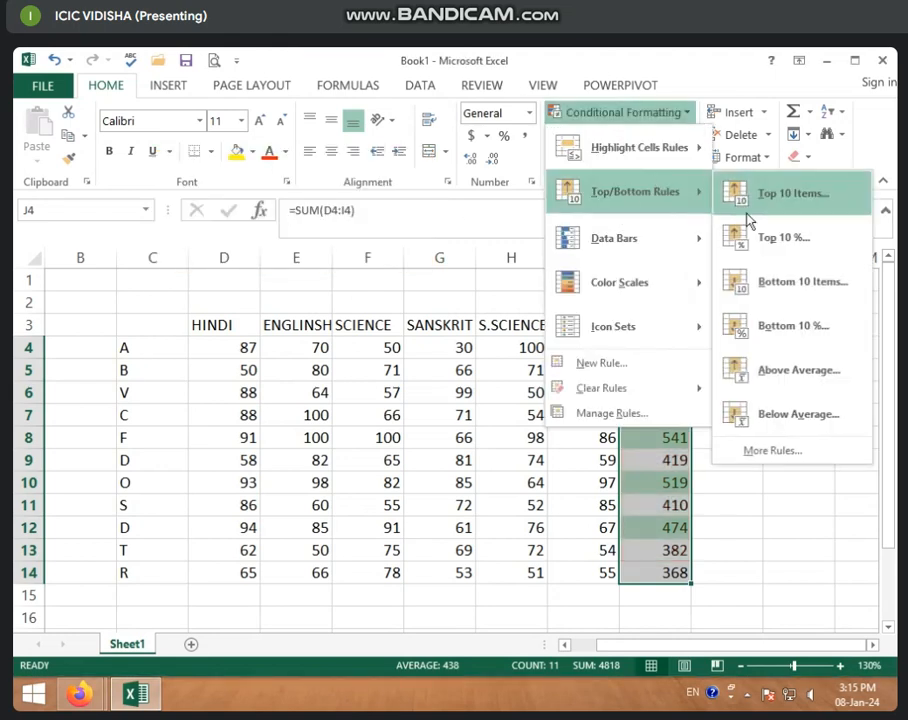